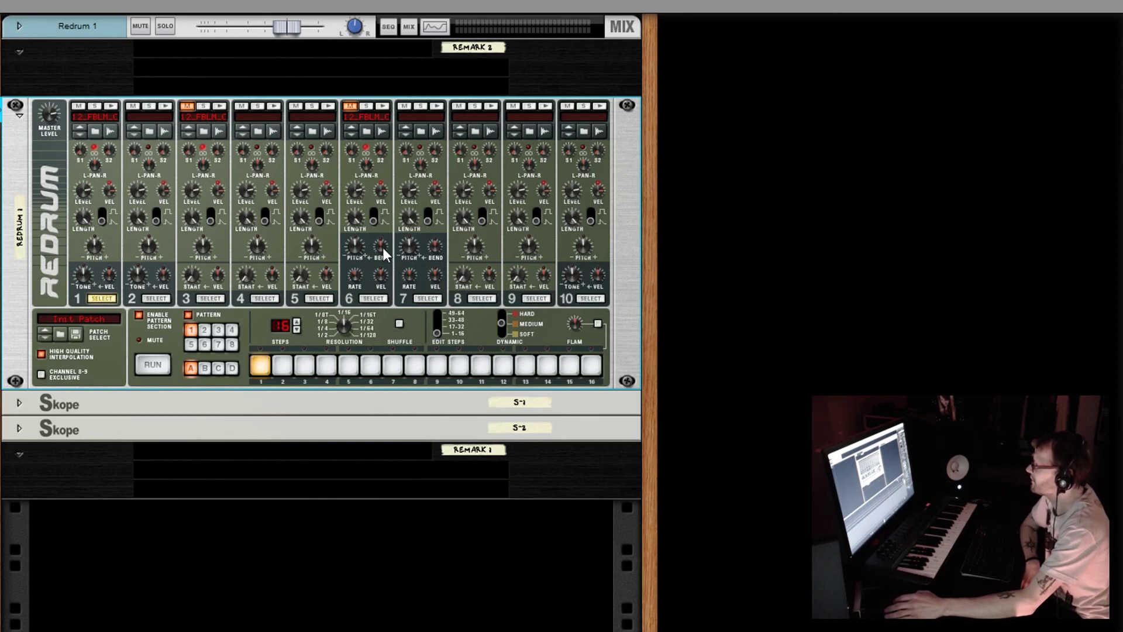
# Audition the drum 1 sample in Redrum, run its pattern briefly and stop it.
pyautogui.moveTo(382, 248)
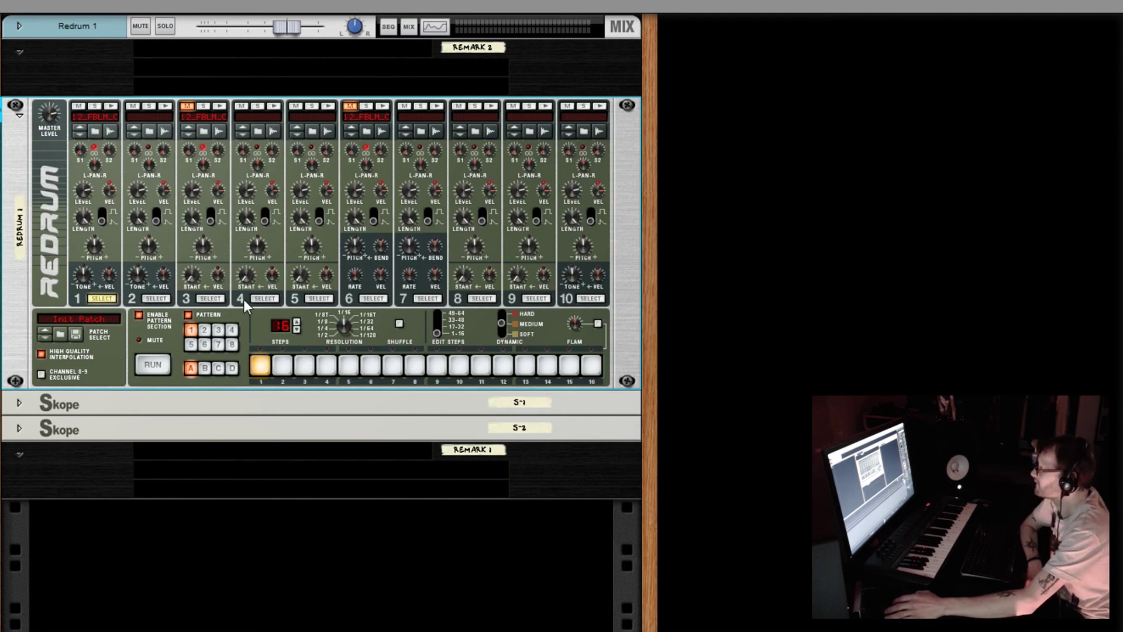
pyautogui.moveTo(194, 284)
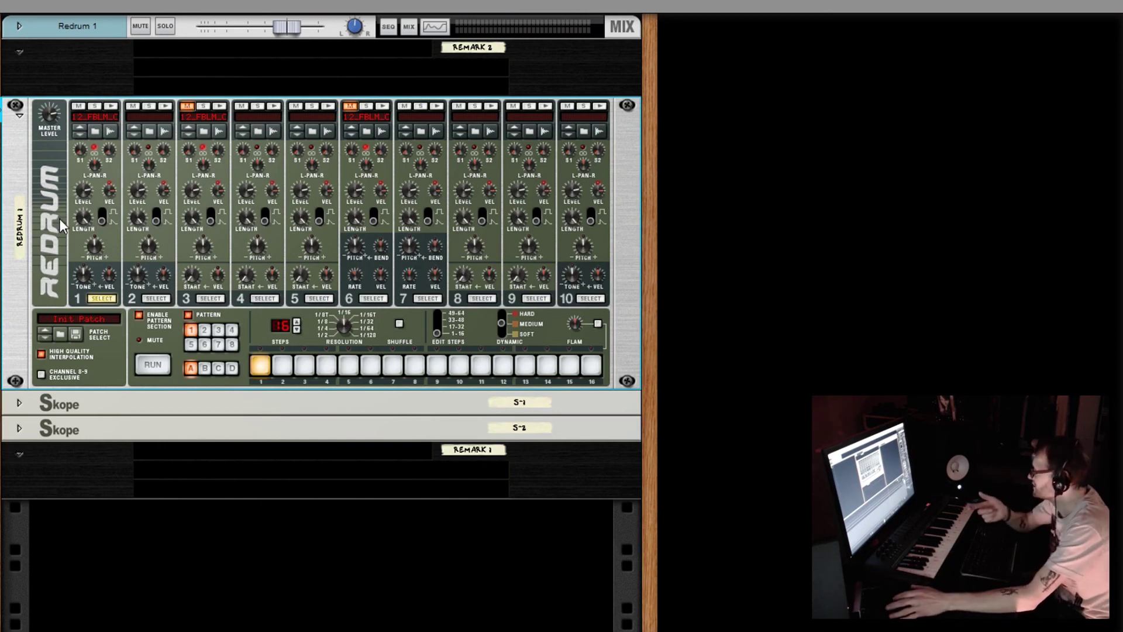
pyautogui.click(111, 106)
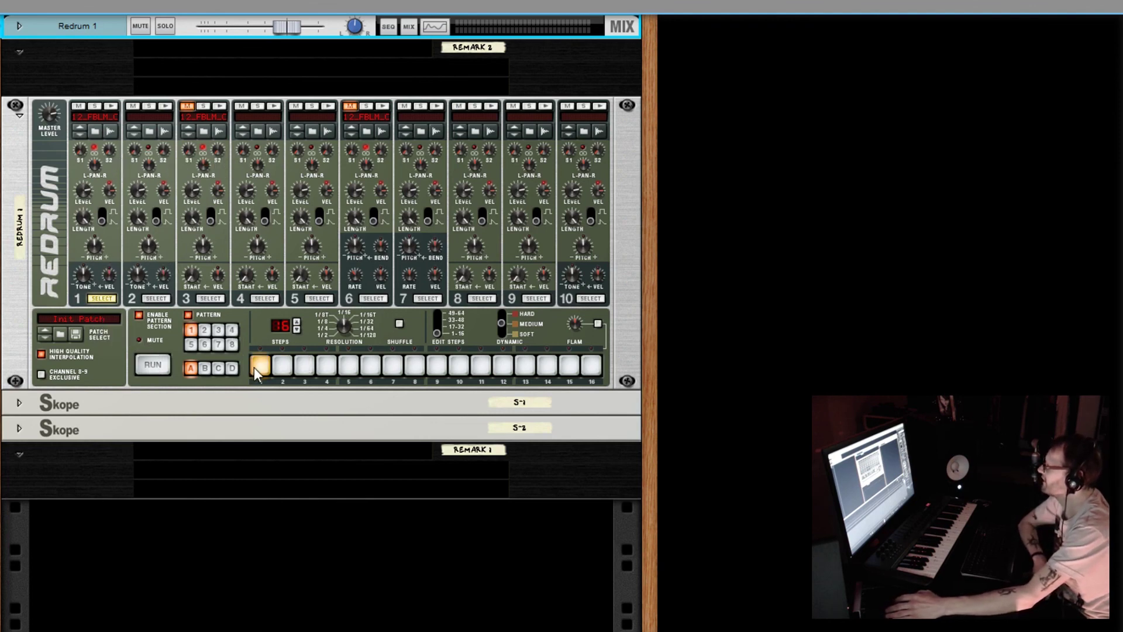
pyautogui.click(154, 364)
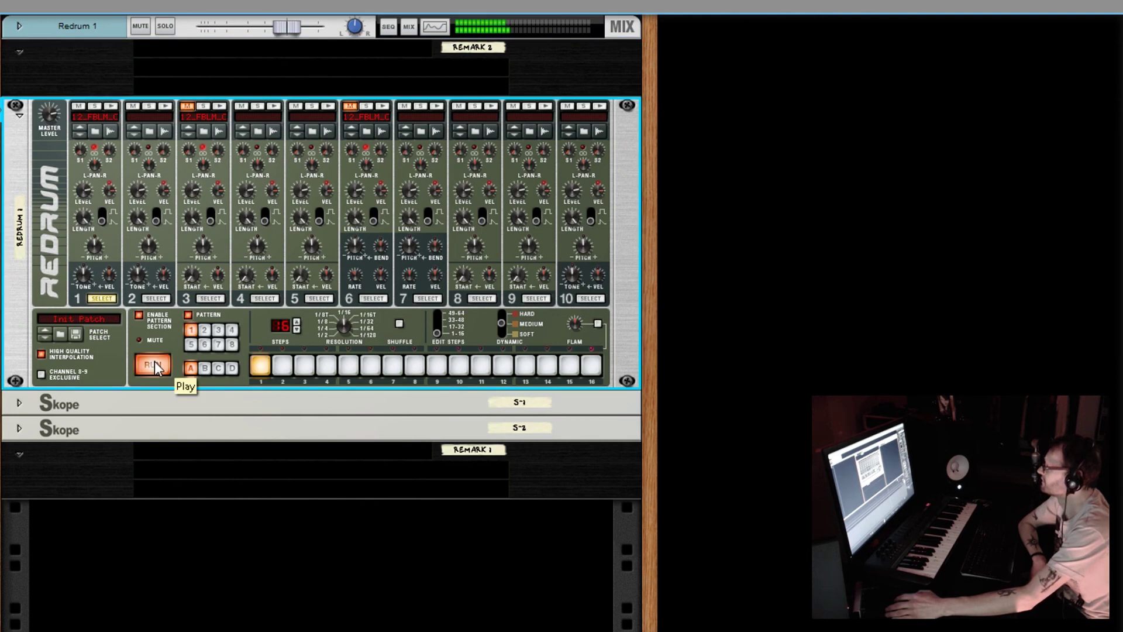
pyautogui.click(155, 363)
pyautogui.click(153, 26)
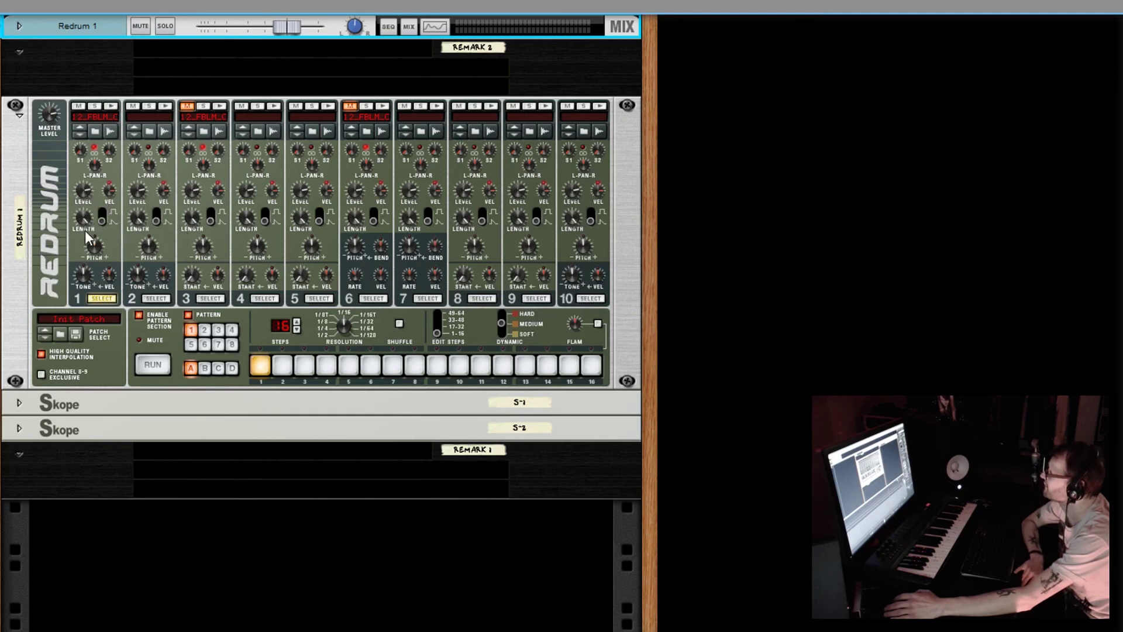
# Shorten drum 1's length while the pattern runs, trying 70, 86 and a lower setting, and stop playback.
pyautogui.moveTo(86, 225)
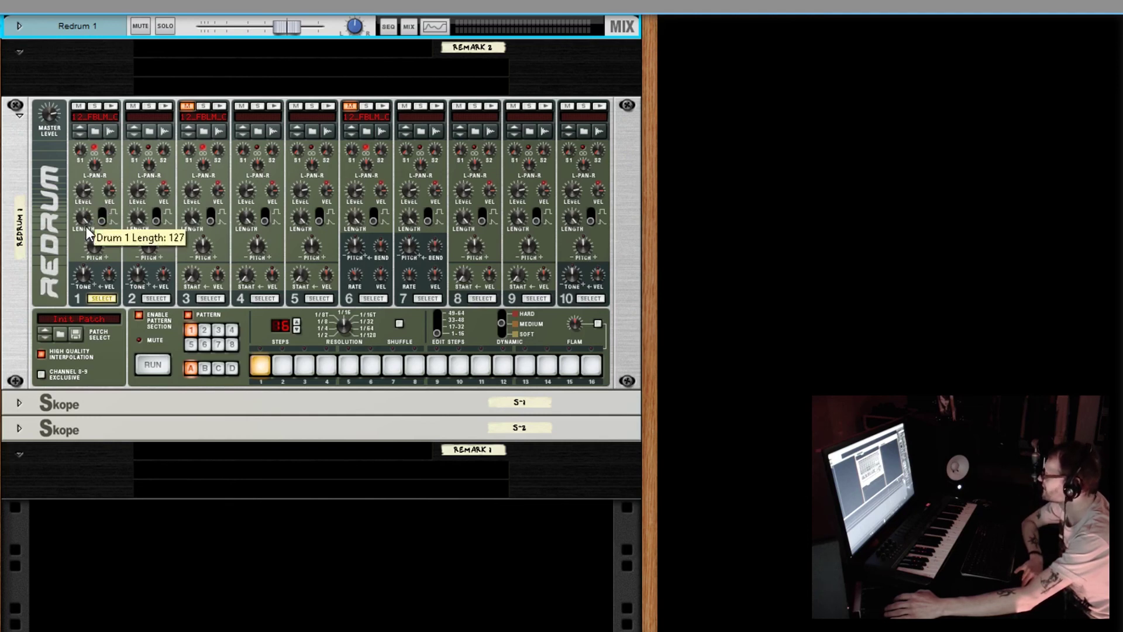
pyautogui.click(154, 366)
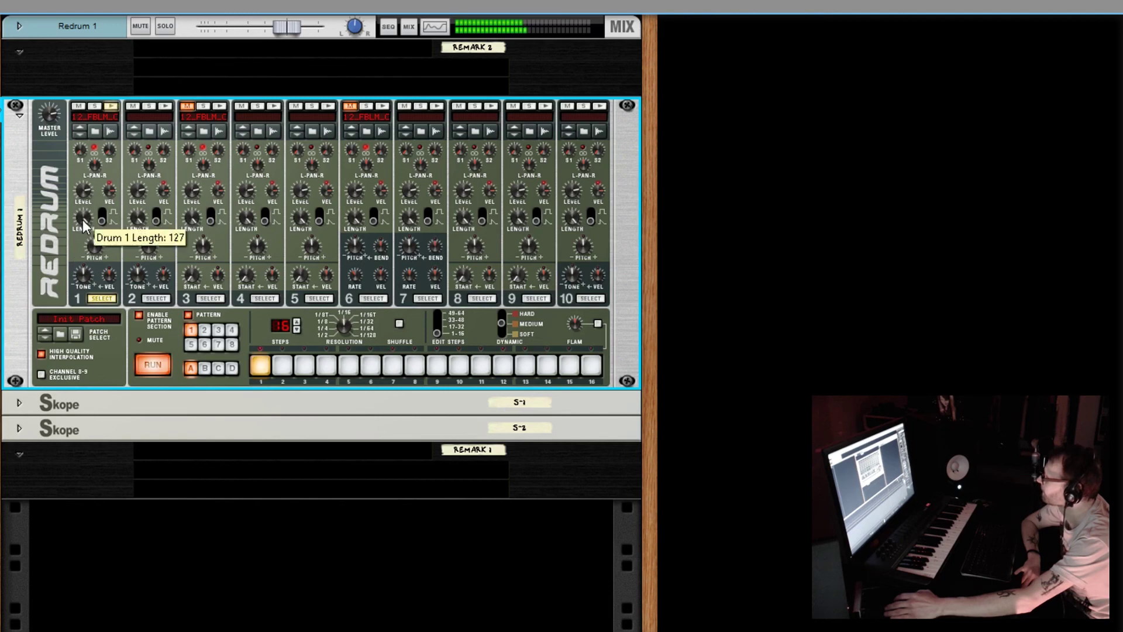
pyautogui.moveTo(92, 270); pyautogui.dragTo(110, 351)
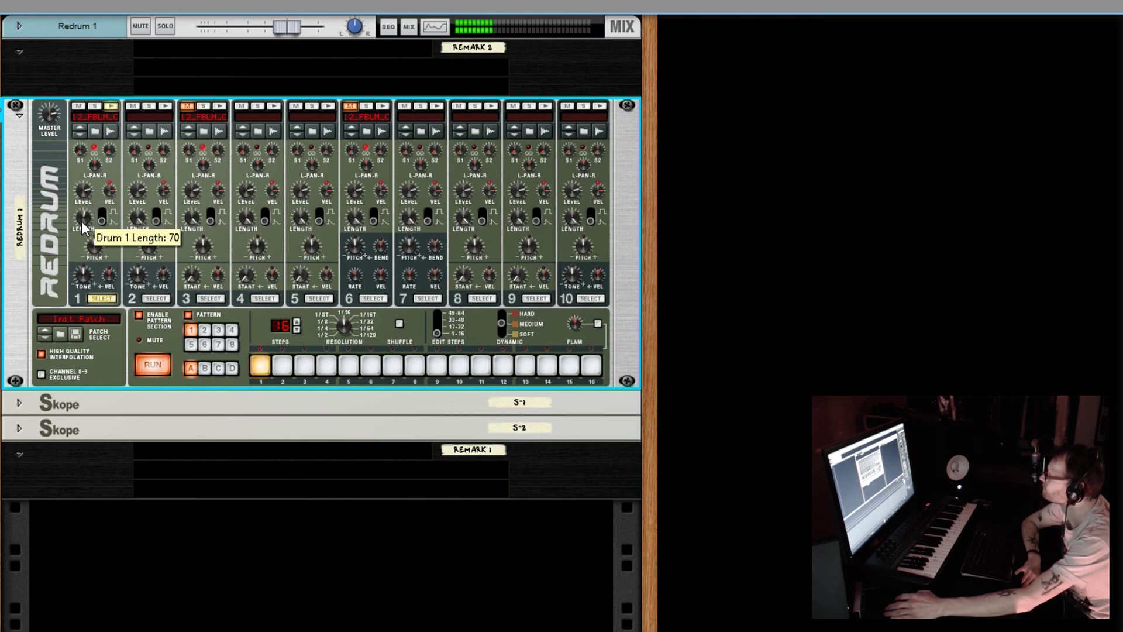
pyautogui.moveTo(84, 218); pyautogui.dragTo(91, 193)
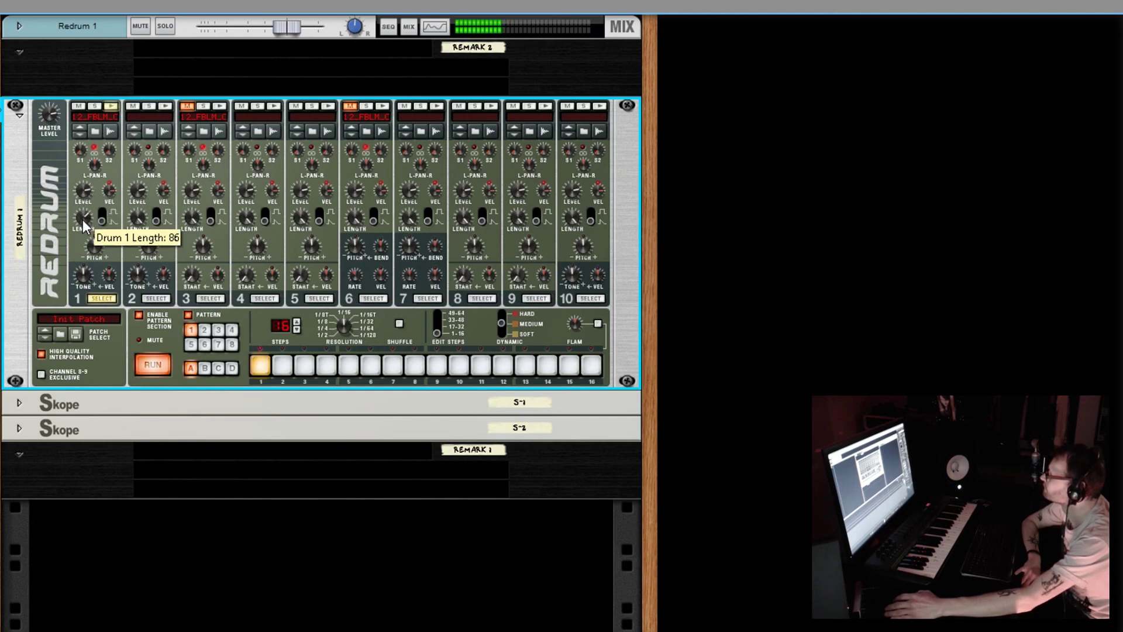
pyautogui.moveTo(82, 220); pyautogui.dragTo(83, 233)
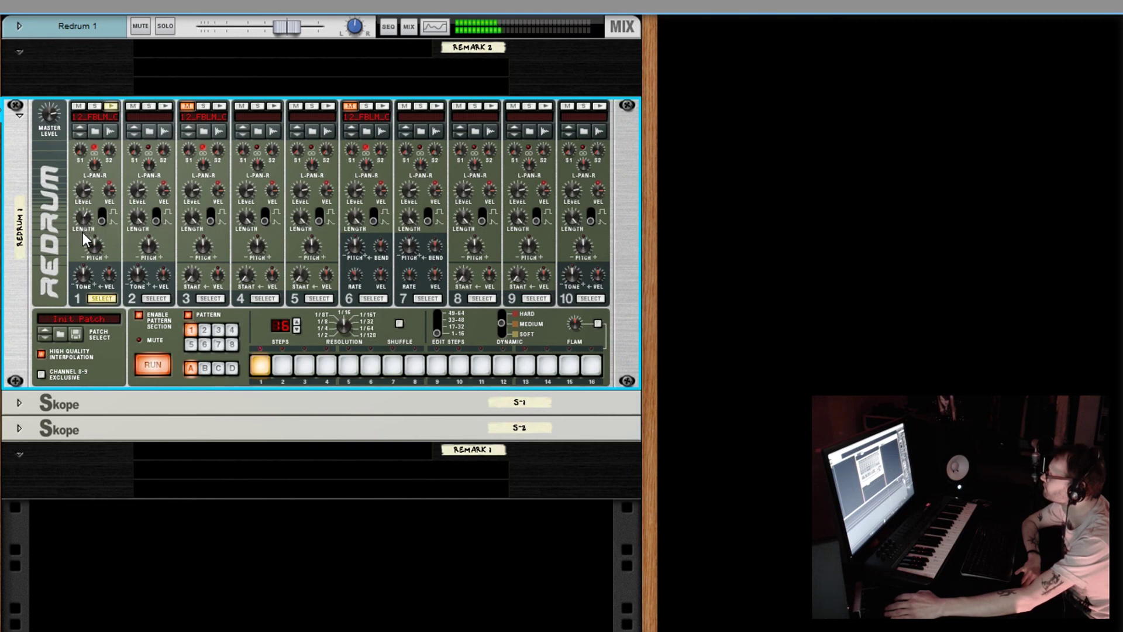
pyautogui.moveTo(82, 216); pyautogui.dragTo(83, 280)
pyautogui.press('space')
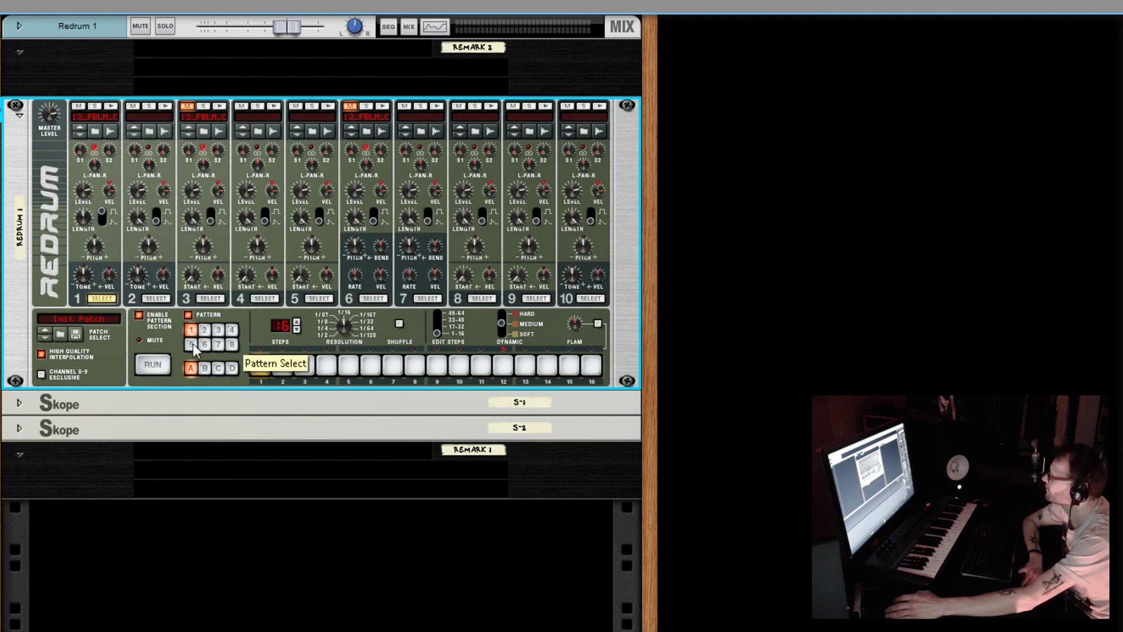
# Run the pattern to compare drum 1's gate and decay modes, stop it and leave the channel in decay mode.
pyautogui.click(151, 365)
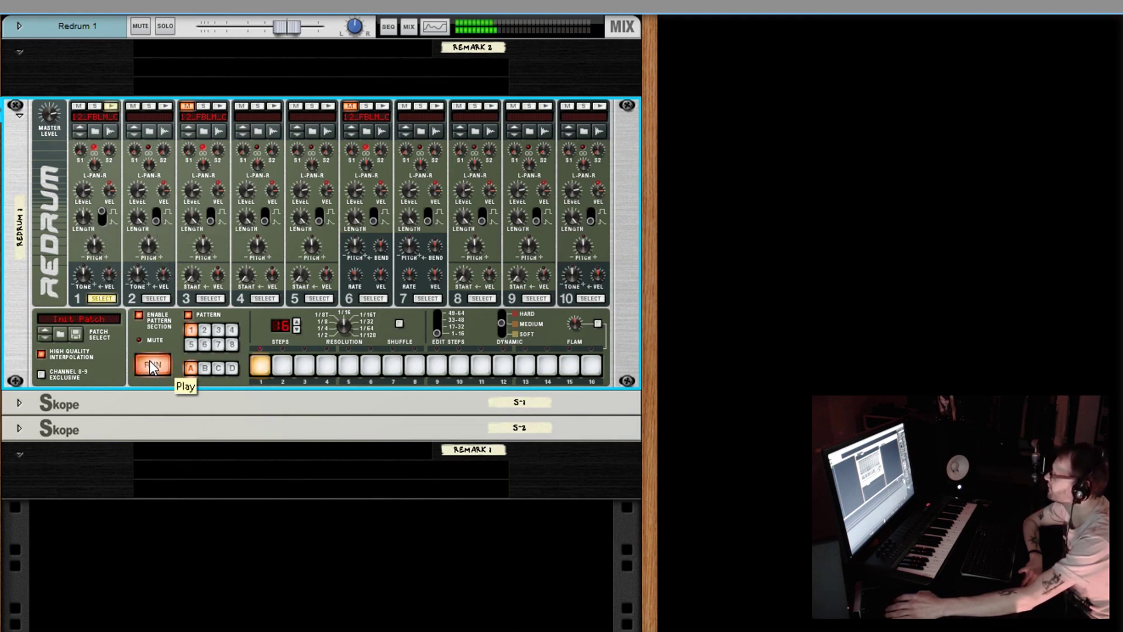
pyautogui.click(101, 215)
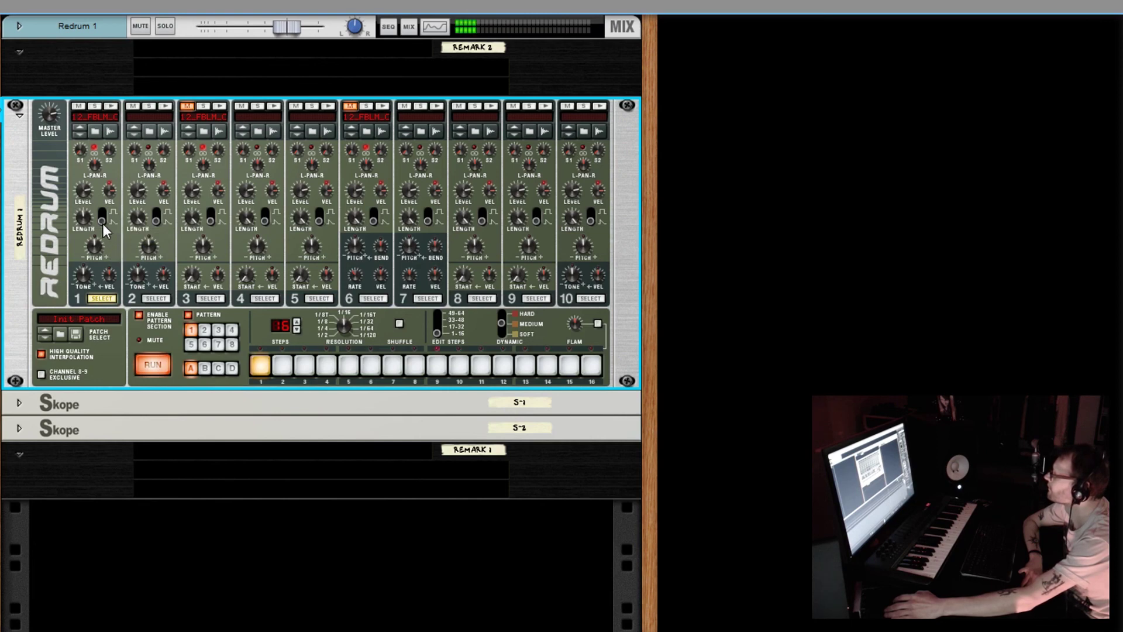
pyautogui.click(102, 214)
pyautogui.click(154, 366)
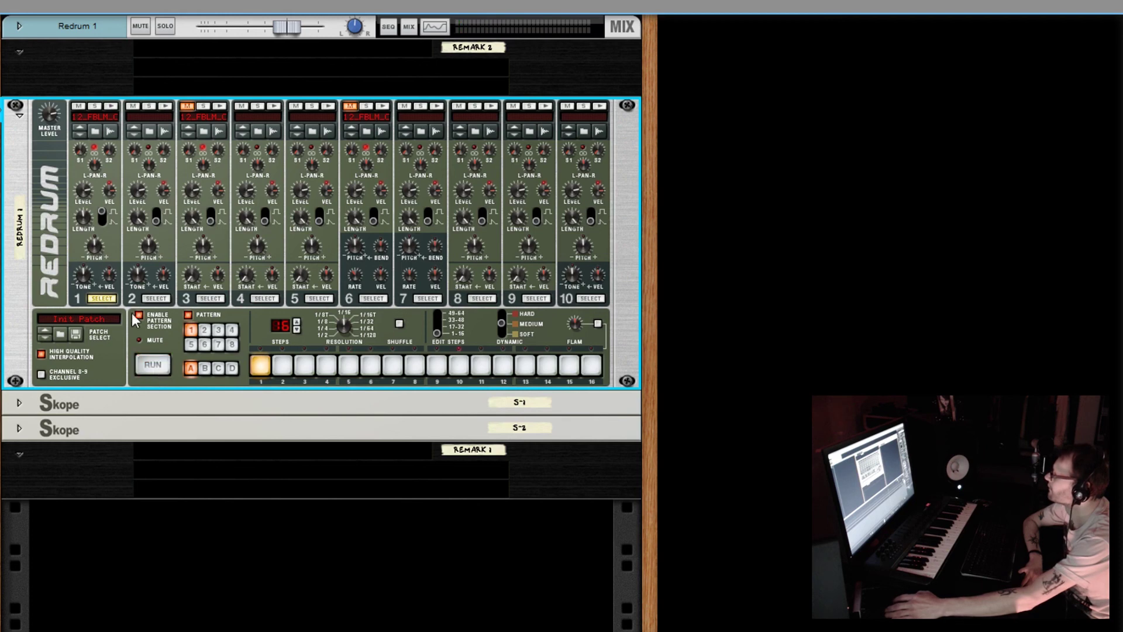
pyautogui.click(104, 214)
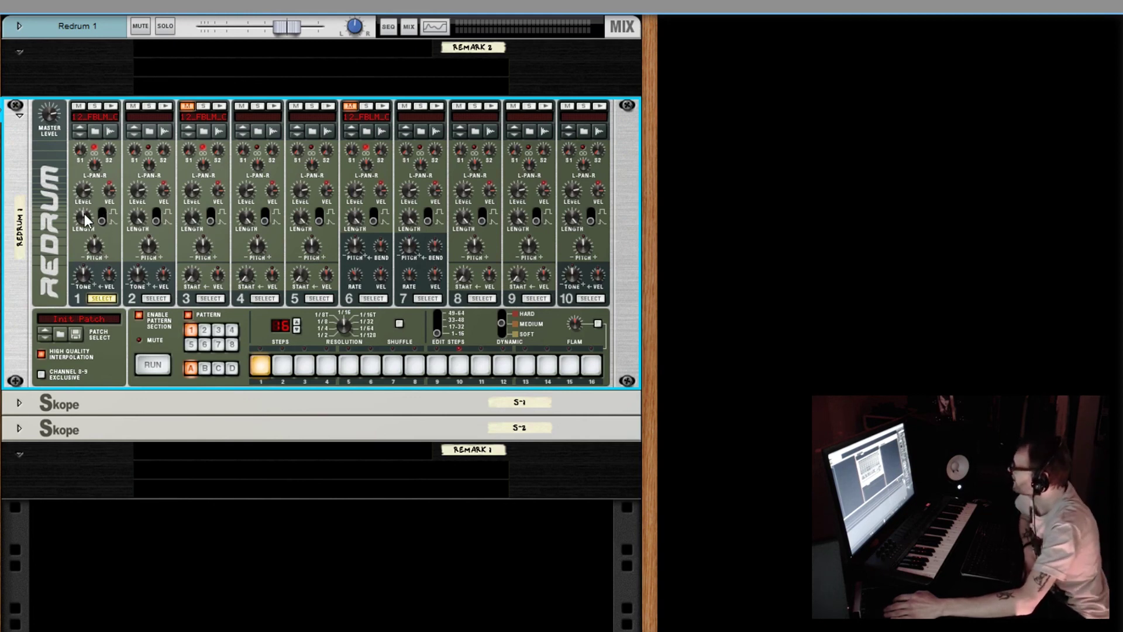
# Check the rear of the rack, return to the front and unfold the S-1 and S-2 Skope devices.
pyautogui.moveTo(86, 219)
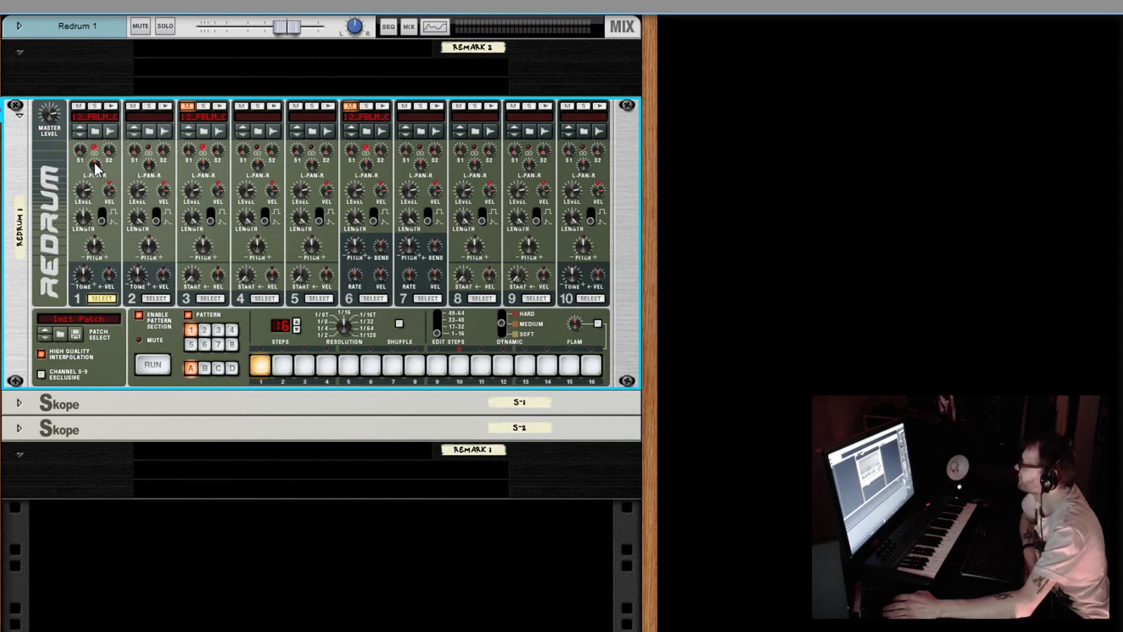
pyautogui.moveTo(97, 170)
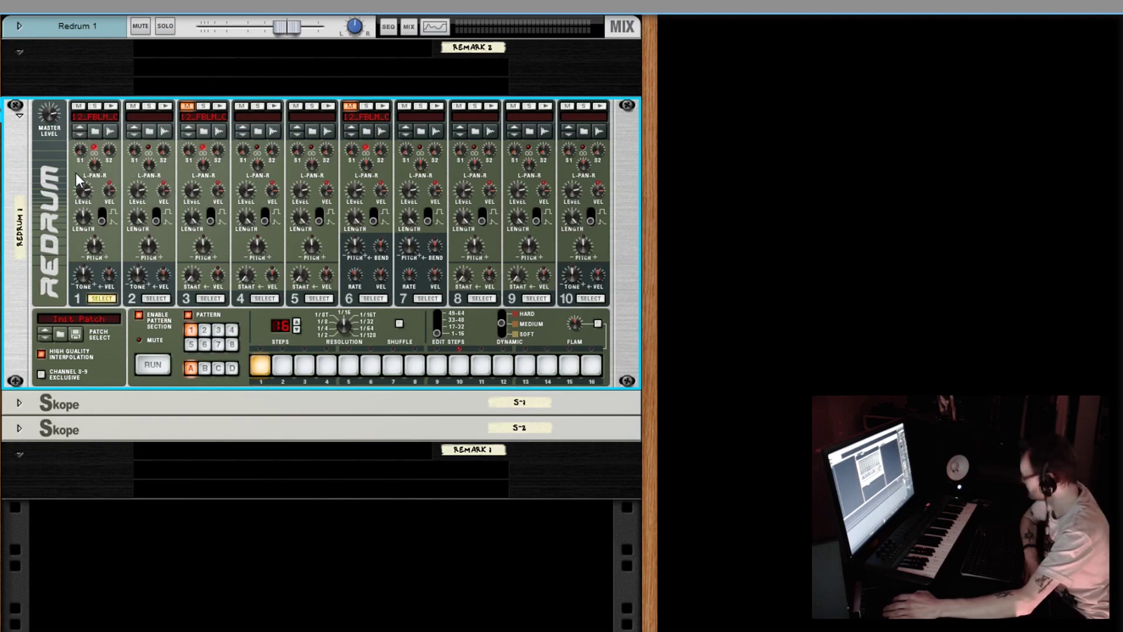
pyautogui.press('Tab')
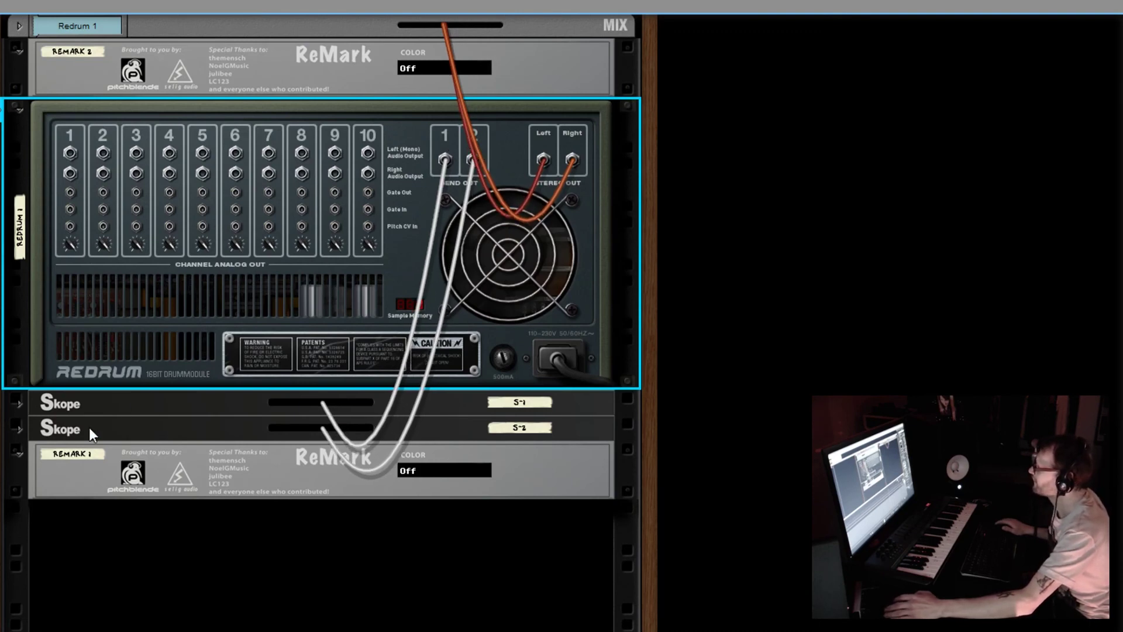
pyautogui.press('Tab')
pyautogui.click(20, 403)
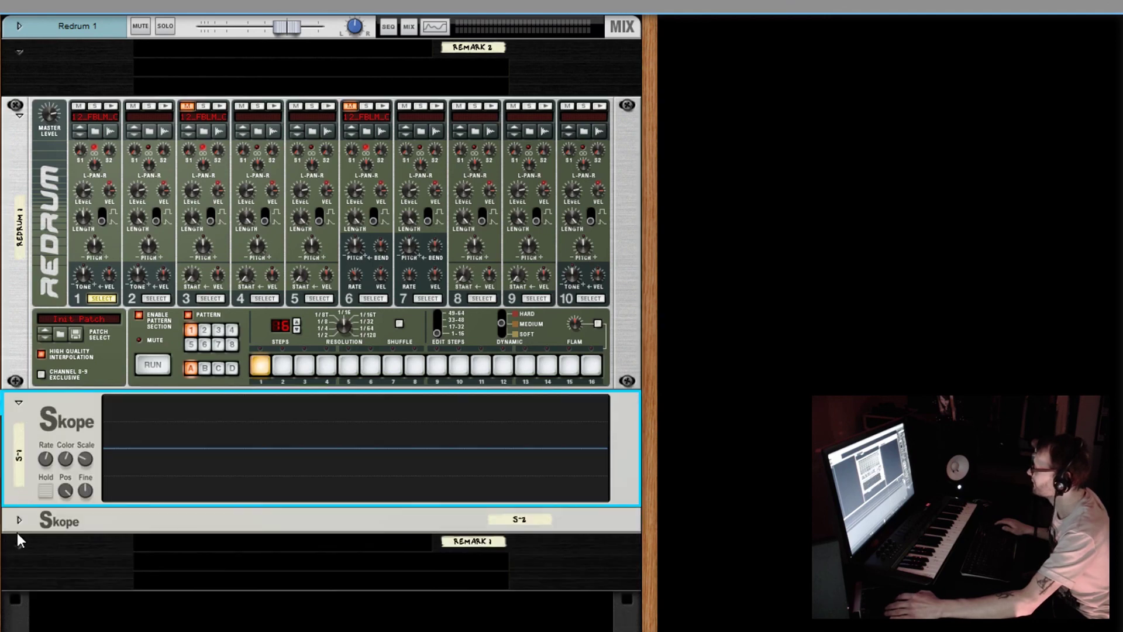
pyautogui.click(19, 521)
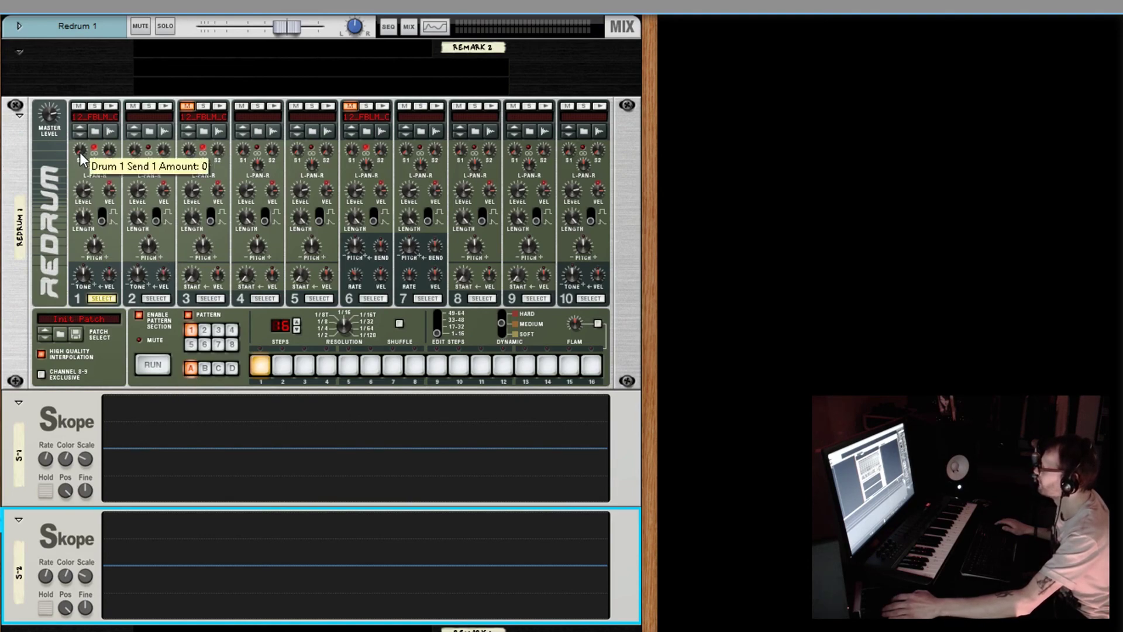
# Examine the rear cabling between Redrum's send outputs 1 and 2 and the S-1 and S-2 Skope inputs.
pyautogui.press('Tab')
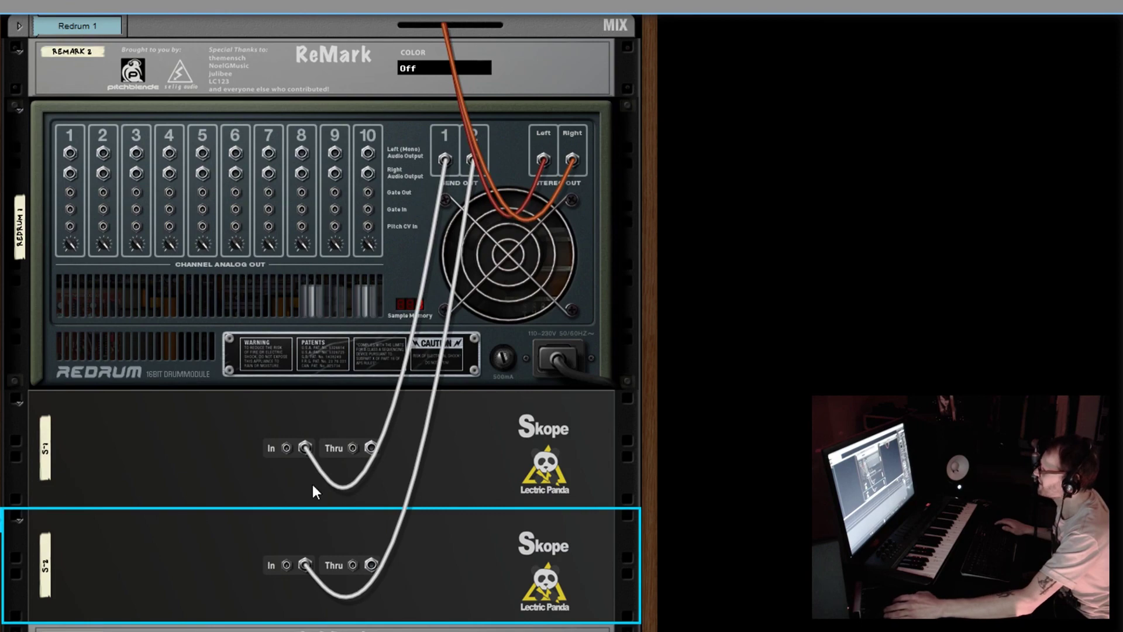
pyautogui.press('Tab')
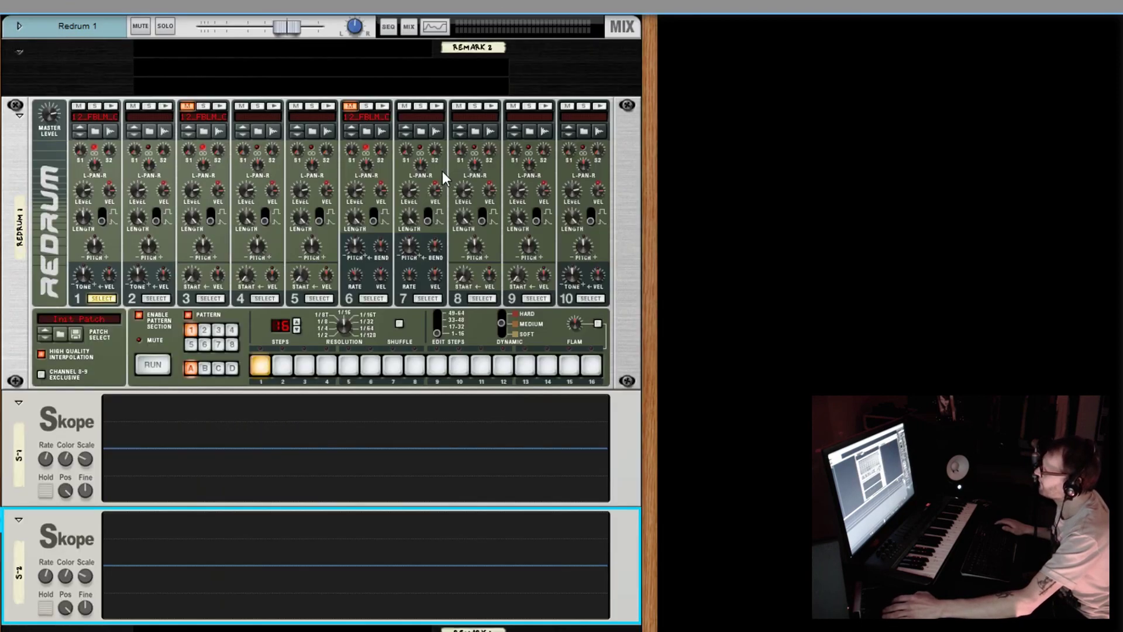
pyautogui.press('Tab')
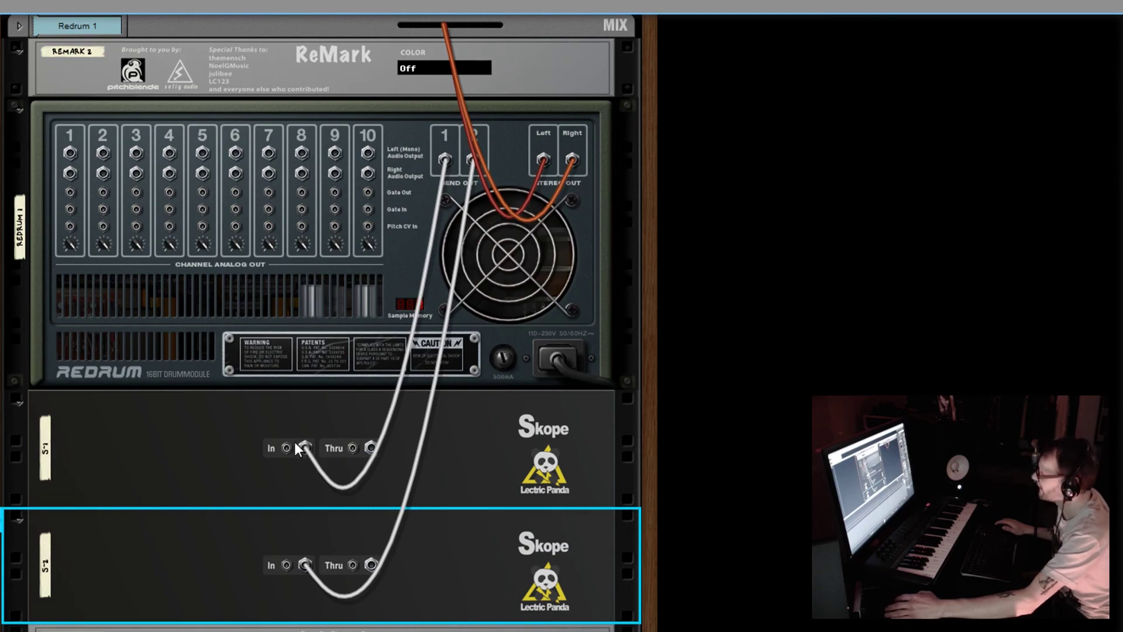
pyautogui.press('Tab')
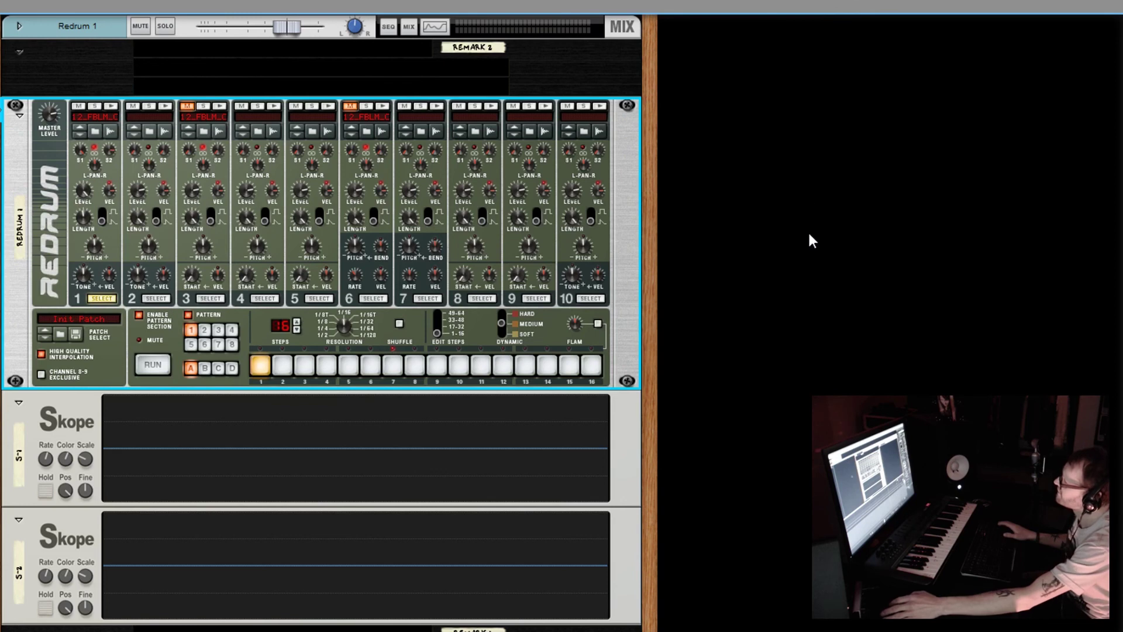
# Run the pattern to view drum 1's send signal on the Skope displays, and stop playback.
pyautogui.press('Down')
pyautogui.press('Down')
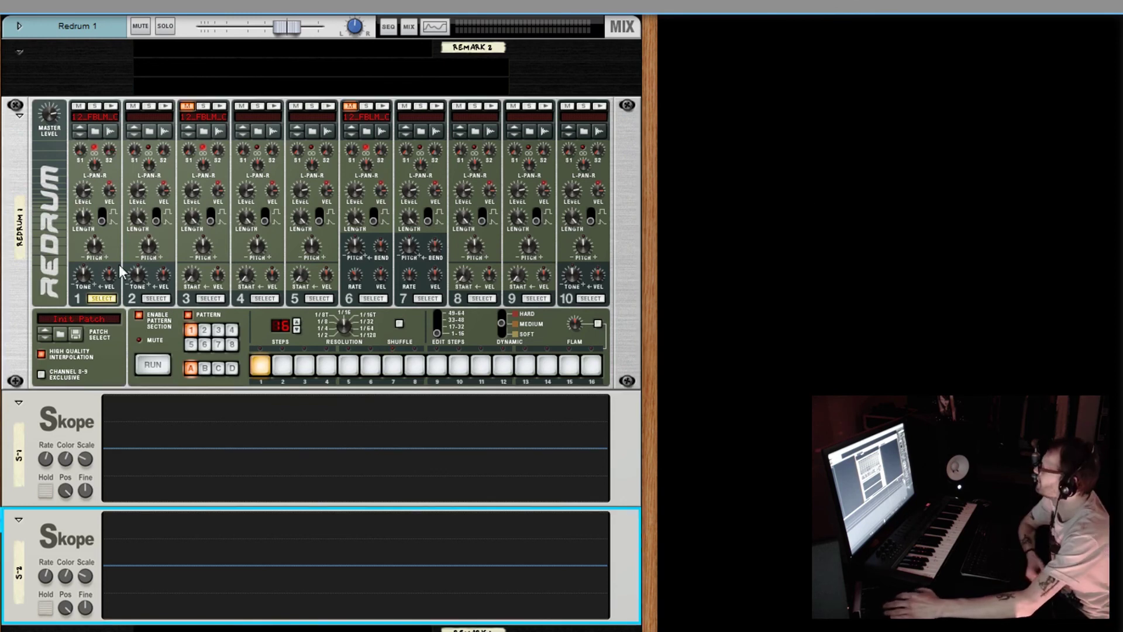
pyautogui.click(151, 367)
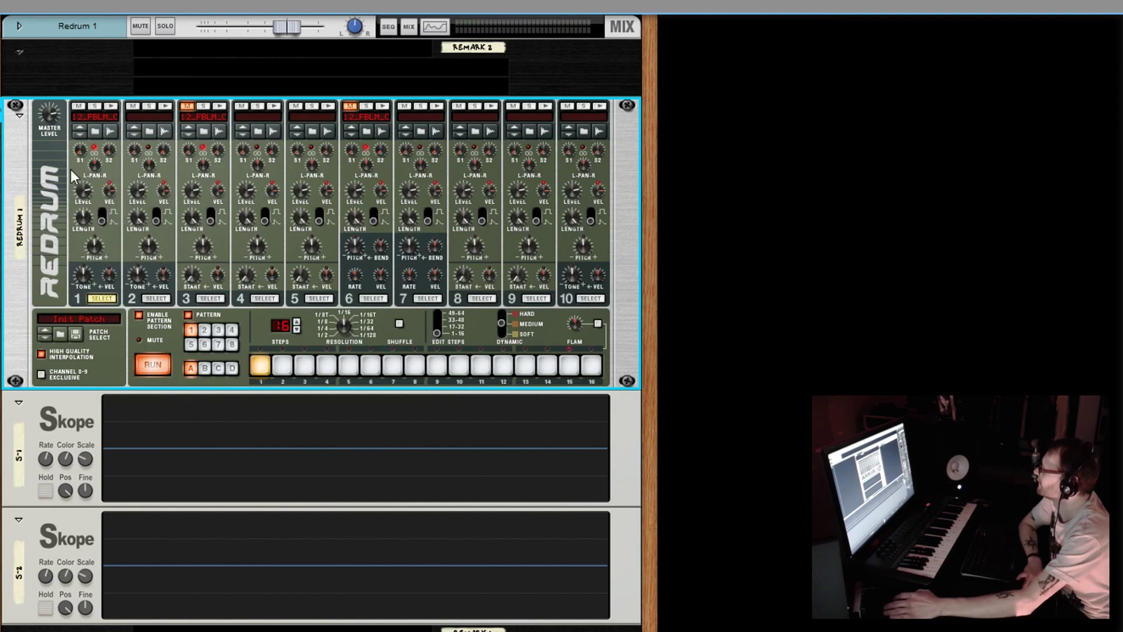
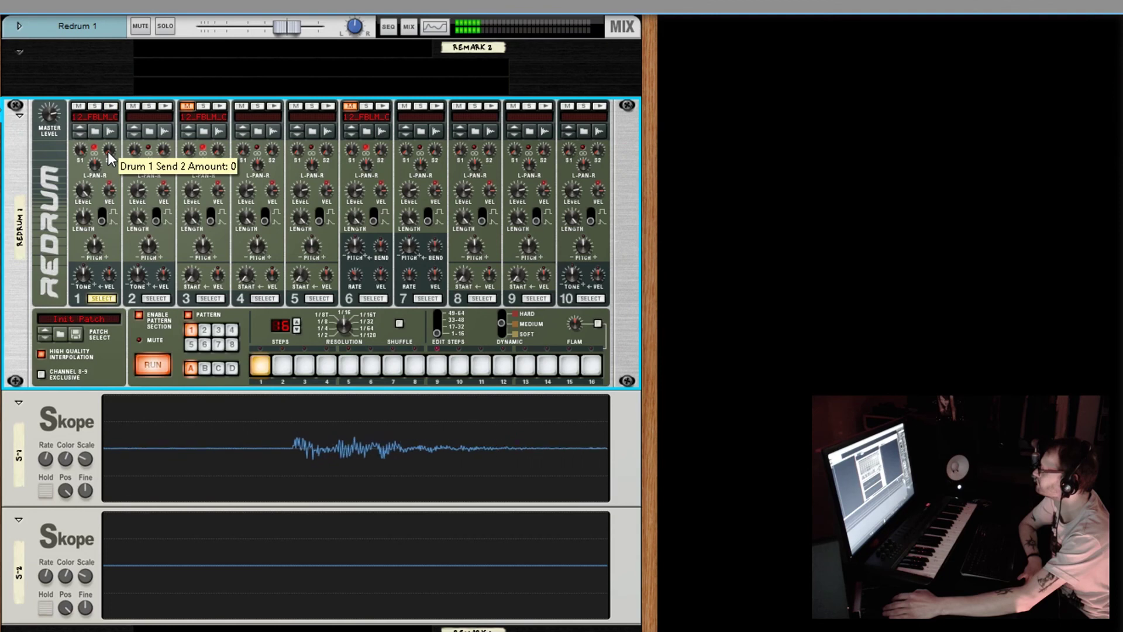
pyautogui.press('space')
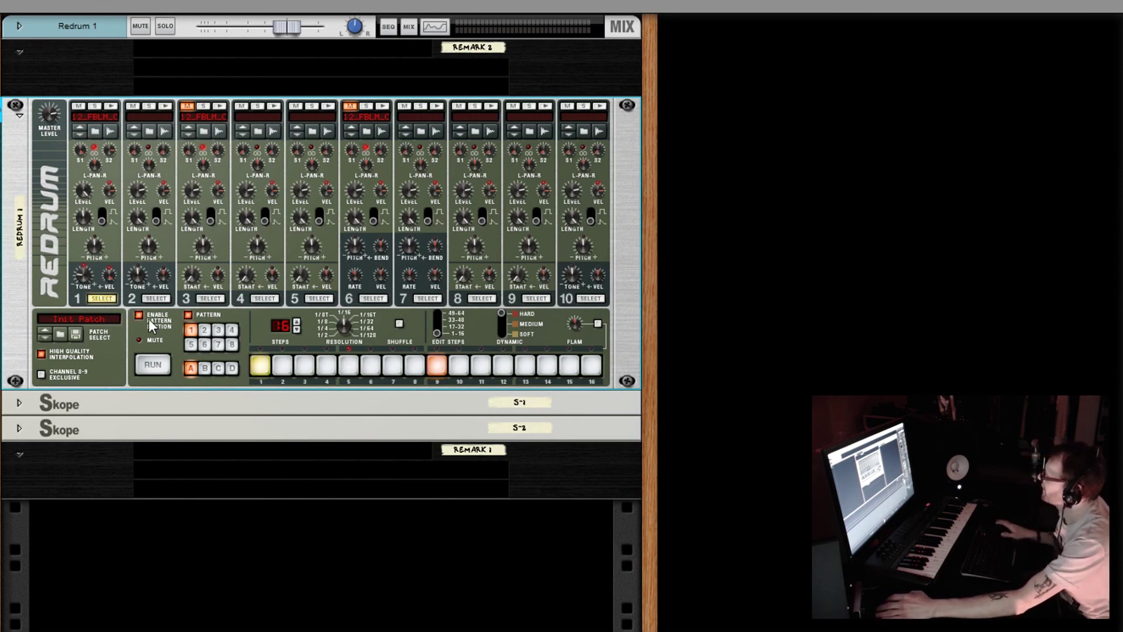
# Run the pattern, try drum 1's pitch at 50 and -52, return it to centre and stop playback.
pyautogui.click(161, 367)
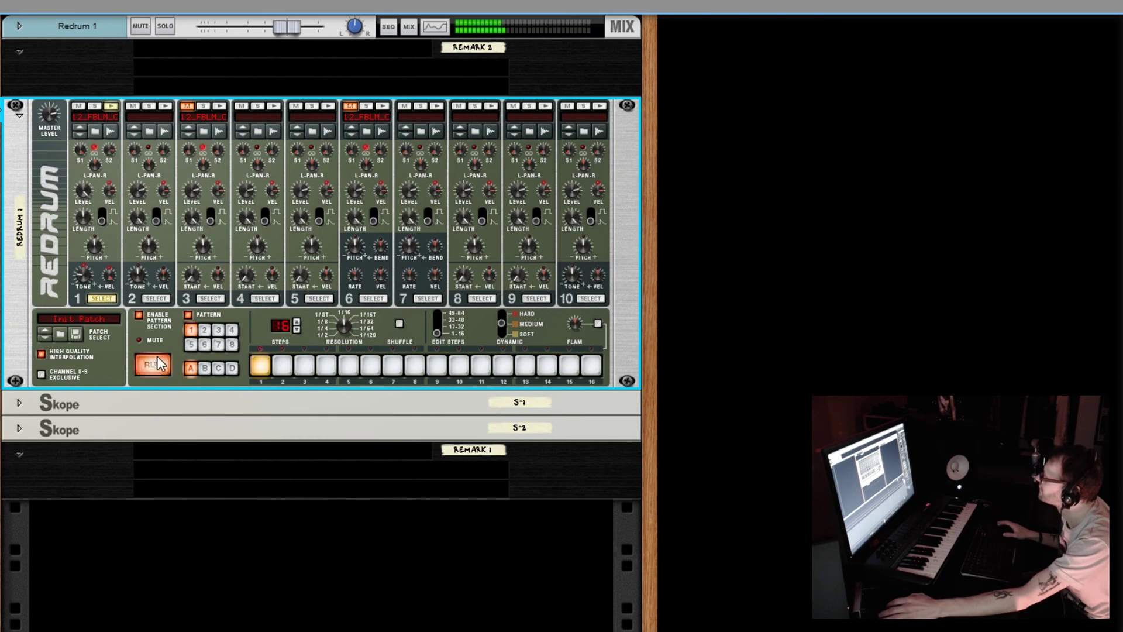
pyautogui.moveTo(88, 239); pyautogui.dragTo(86, 106)
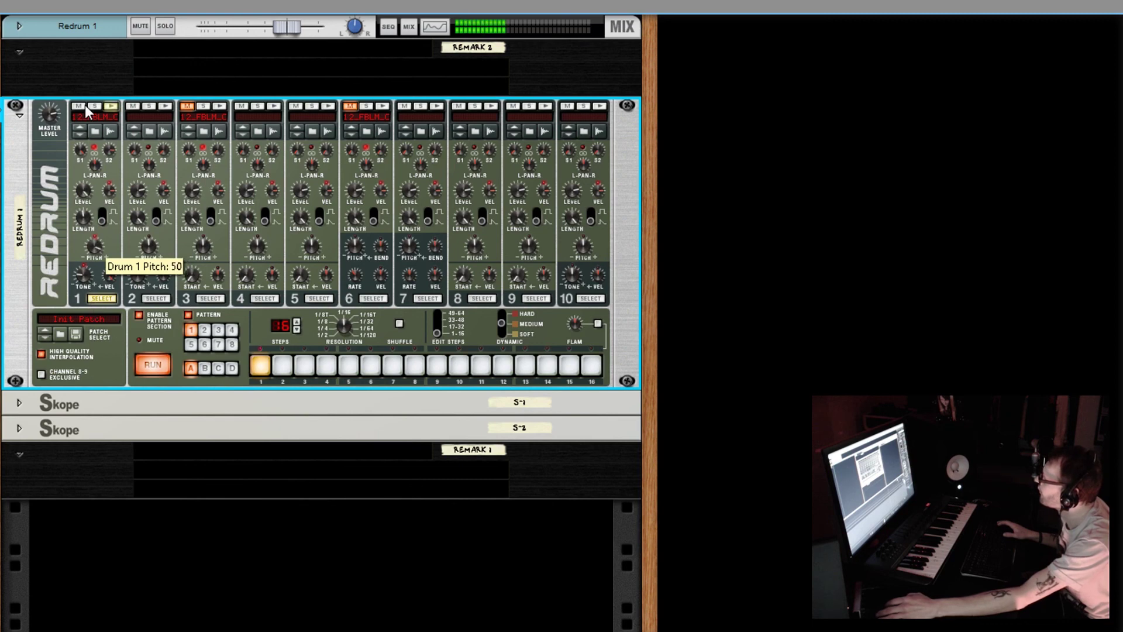
pyautogui.moveTo(85, 104); pyautogui.dragTo(87, 335)
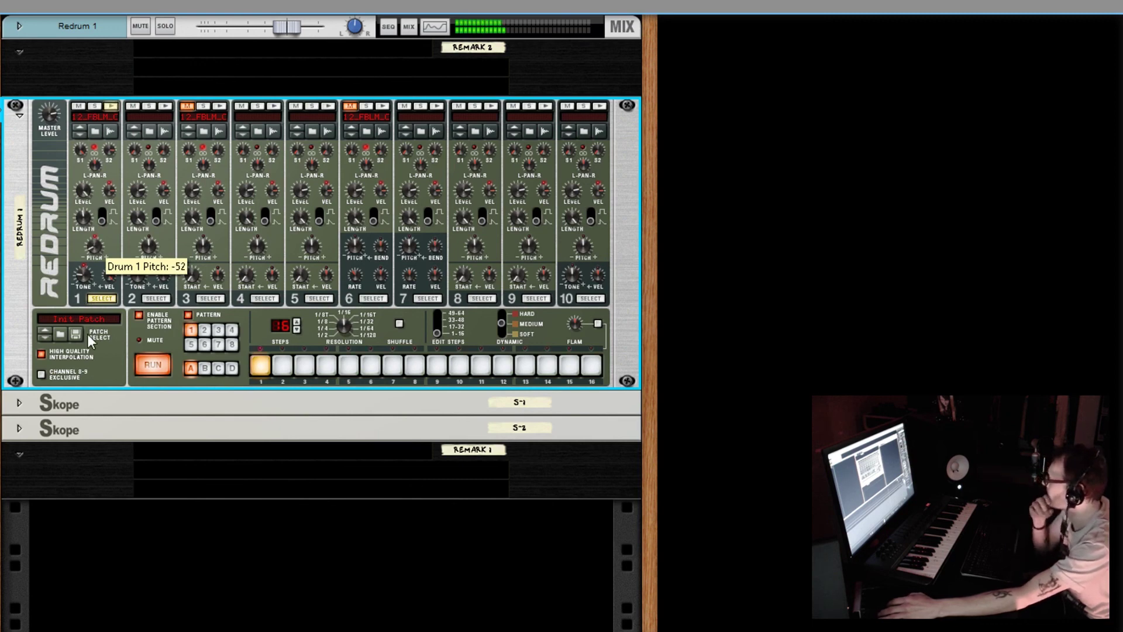
pyautogui.moveTo(86, 334); pyautogui.dragTo(76, 237)
pyautogui.press('space')
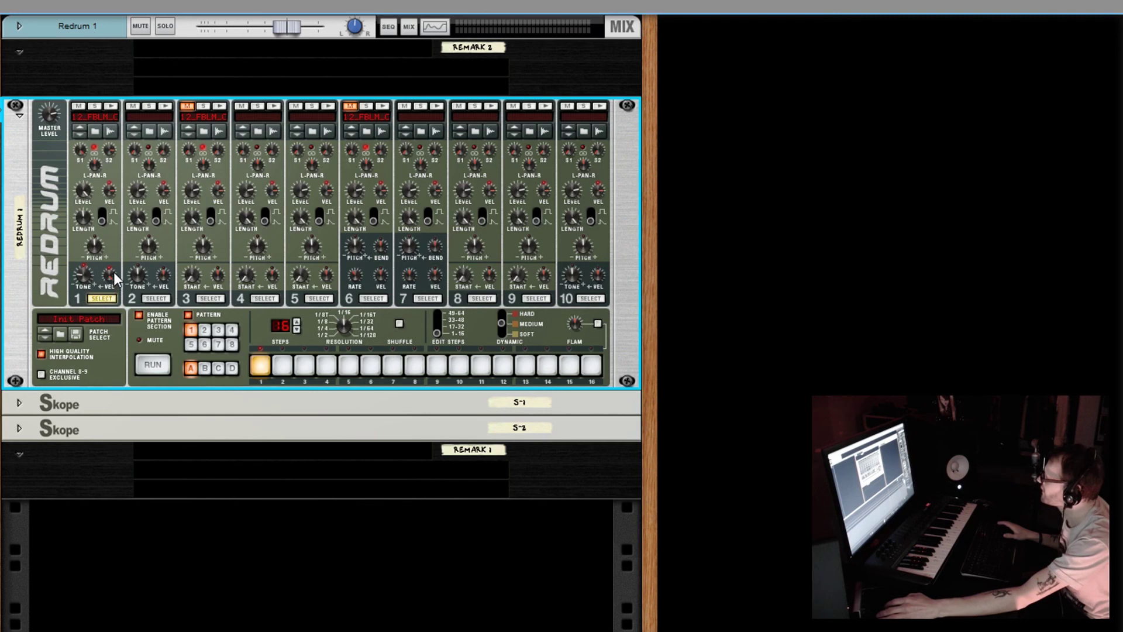
# Try drum 1's velocity-to-tone amount at 63 and at a negative setting, and return it to 0.
pyautogui.moveTo(110, 278); pyautogui.dragTo(139, 212)
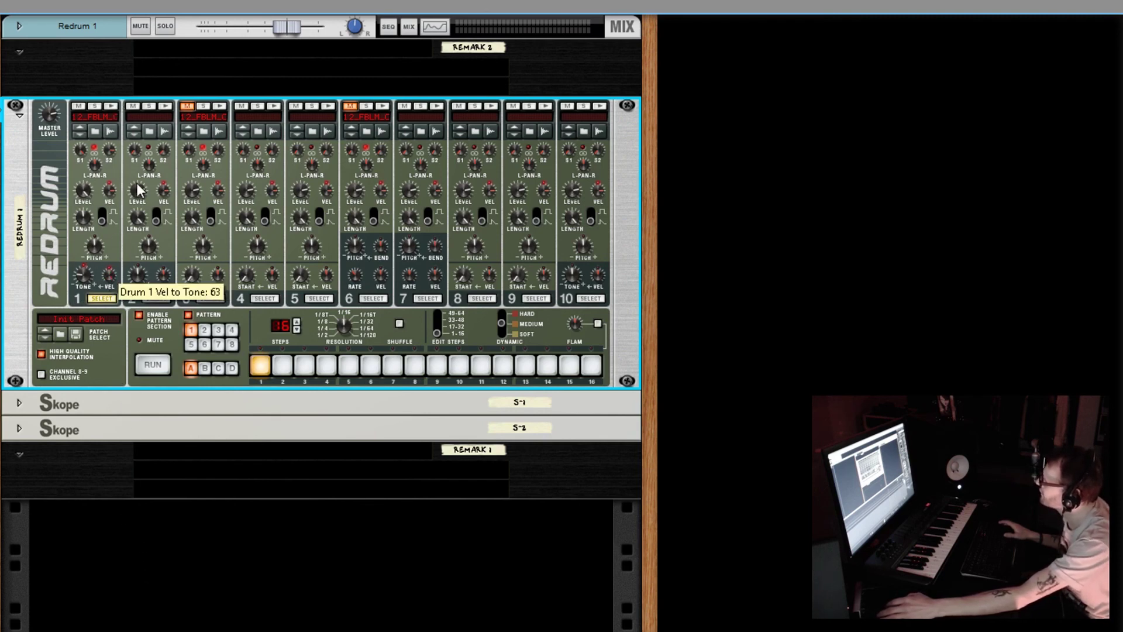
pyautogui.moveTo(128, 441); pyautogui.dragTo(135, 597)
pyautogui.moveTo(113, 447); pyautogui.dragTo(115, 394)
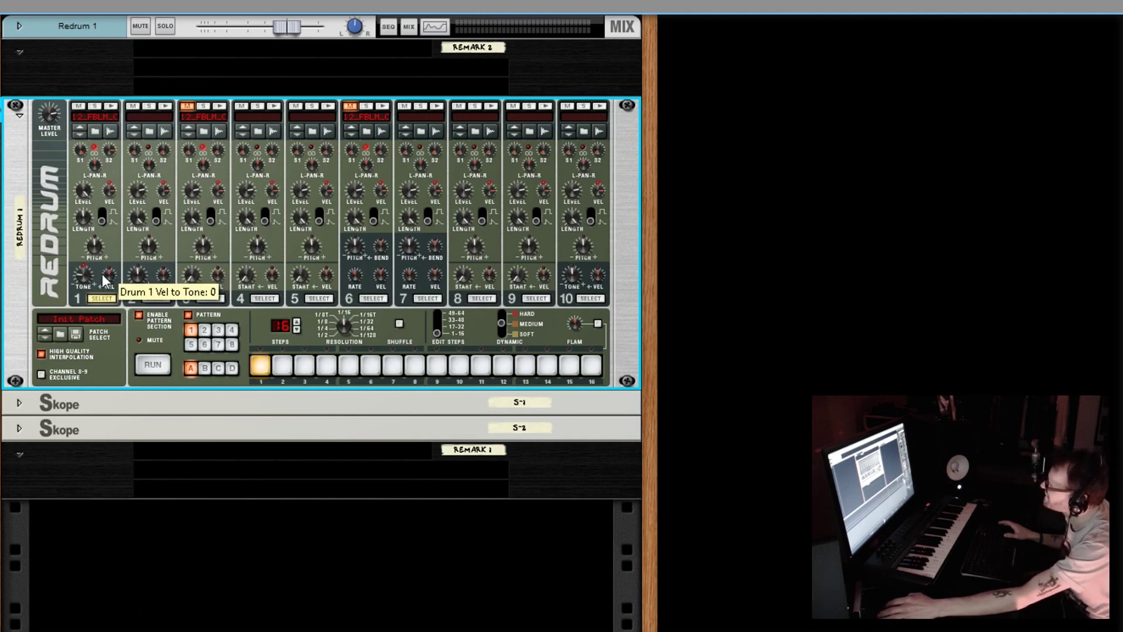
# Turn down drum 1's tone and run the pattern to hear it.
pyautogui.moveTo(81, 274); pyautogui.dragTo(87, 312)
pyautogui.press('space')
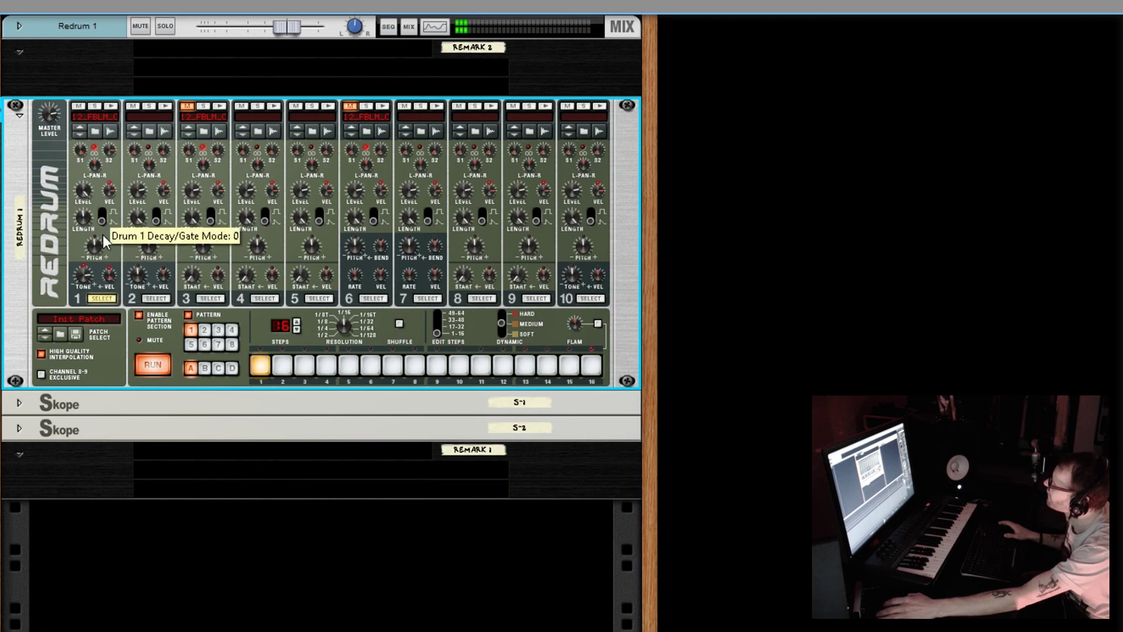
# Adjust drum 1's tone while the pattern plays, stop playback and return the tone to centre.
pyautogui.moveTo(86, 304); pyautogui.dragTo(147, 577)
pyautogui.press('space')
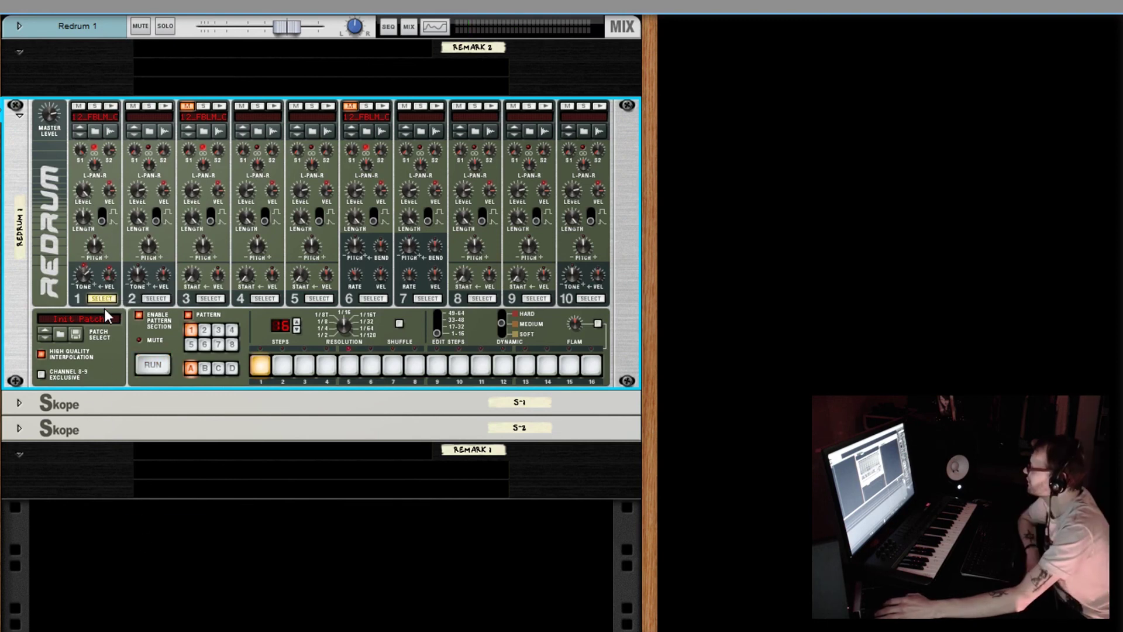
pyautogui.moveTo(89, 275); pyautogui.dragTo(90, 319)
# Try drum 1's velocity-to-tone amount again at 63 and at a low setting, bringing it back to 0.
pyautogui.moveTo(108, 279); pyautogui.dragTo(122, 3)
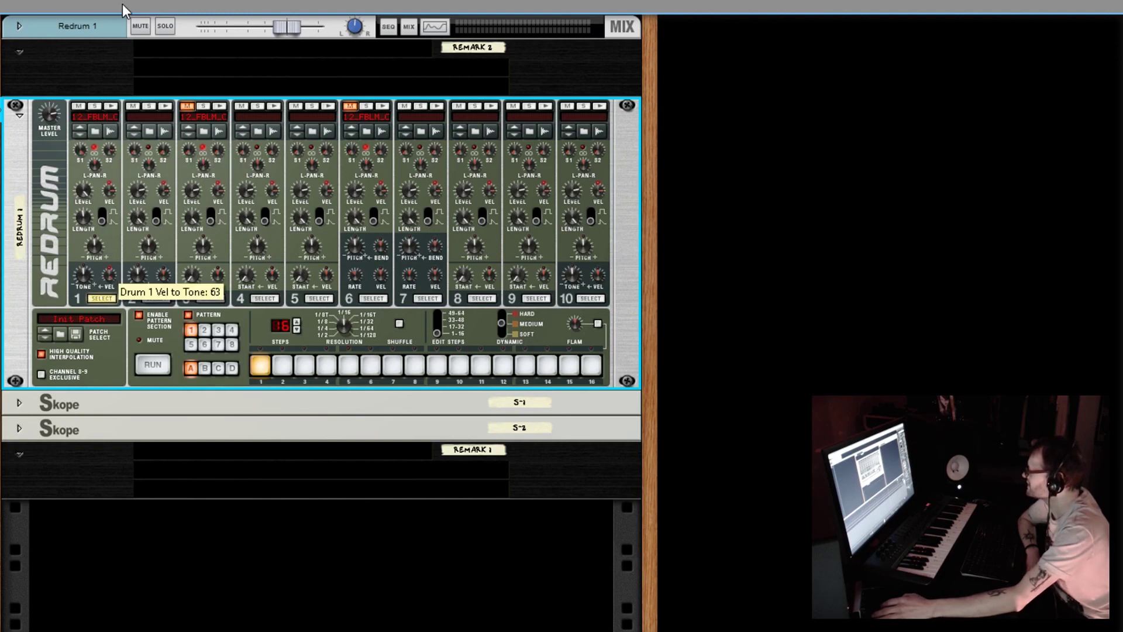
pyautogui.moveTo(123, 198); pyautogui.dragTo(123, 295)
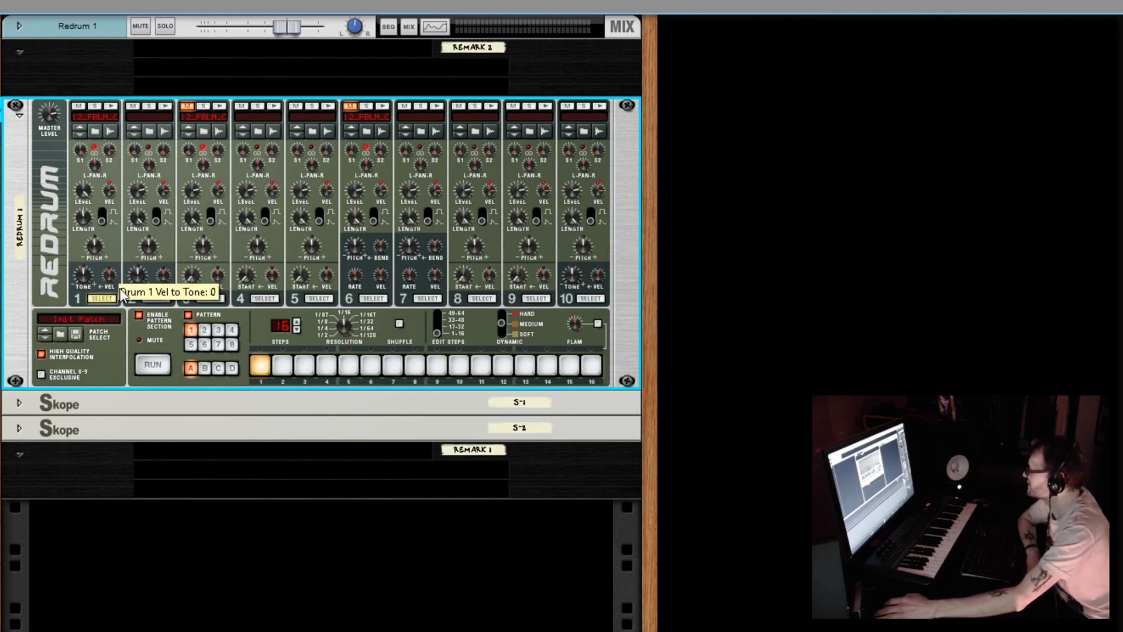
pyautogui.moveTo(109, 278); pyautogui.dragTo(133, 570)
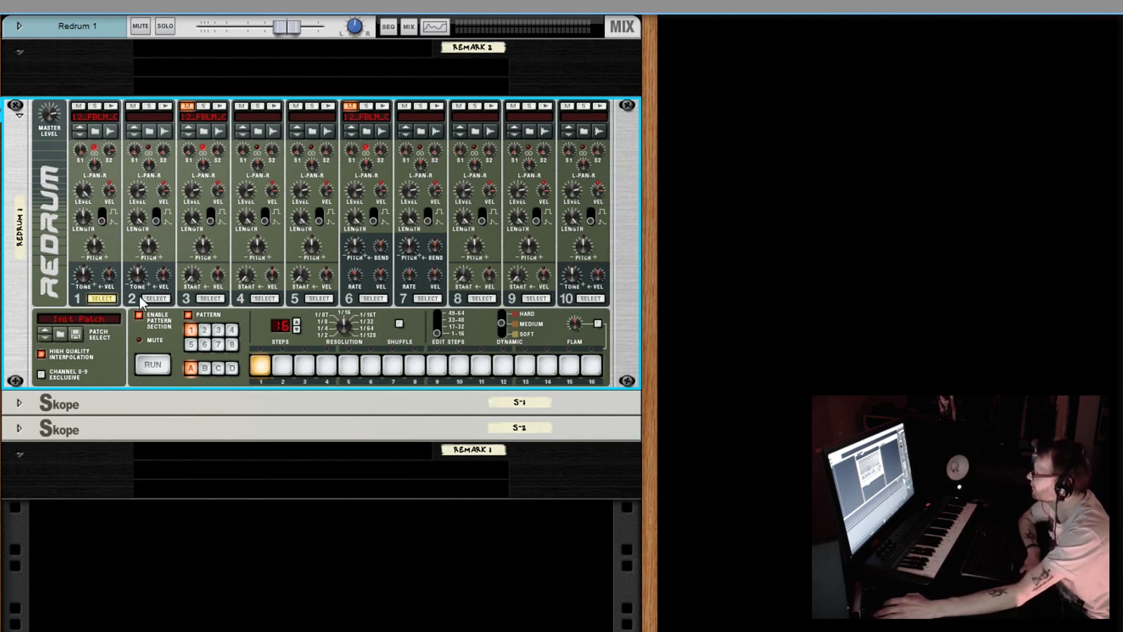
# Unmute drum 3, mute drum 1, and audition drum 3's sample start between 0 and 108 with the pattern running.
pyautogui.click(189, 106)
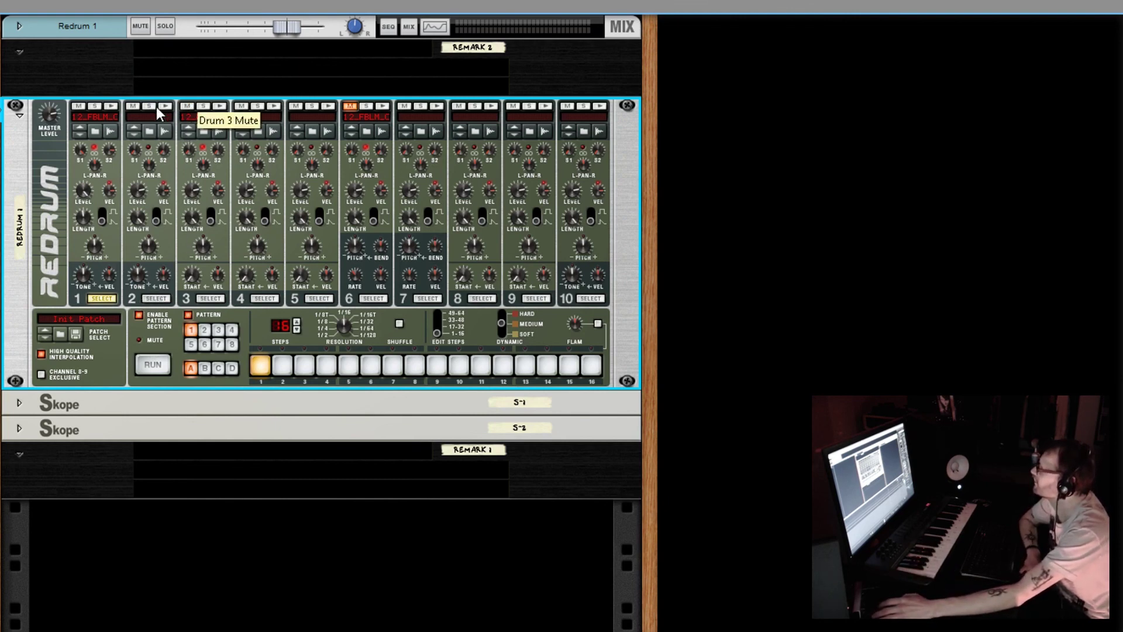
pyautogui.click(79, 106)
pyautogui.moveTo(198, 275); pyautogui.dragTo(202, 266)
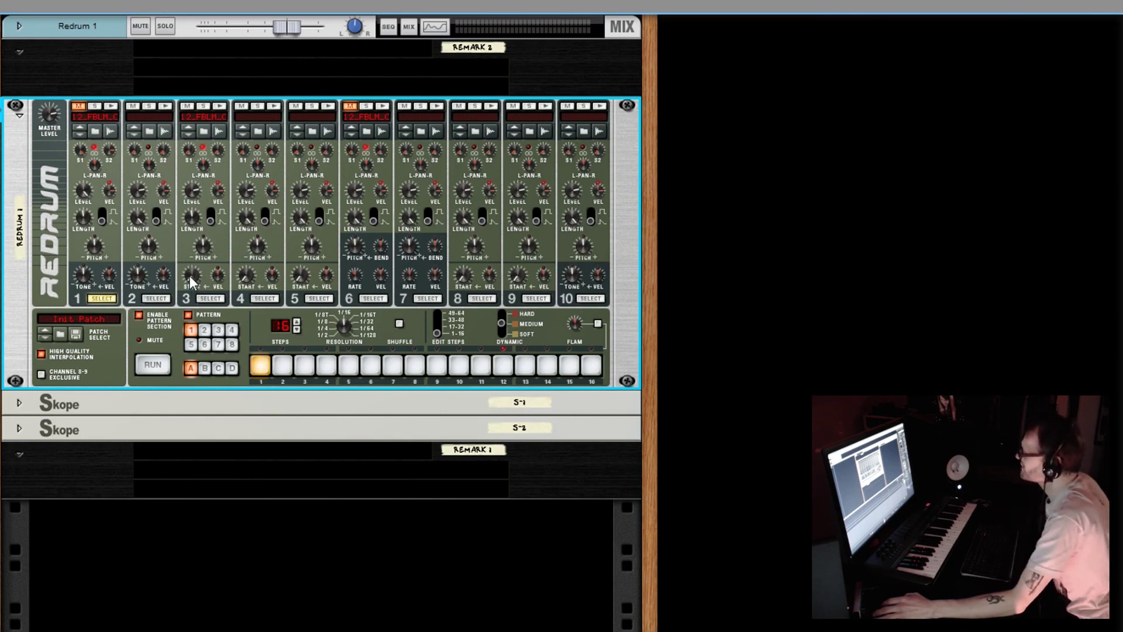
pyautogui.moveTo(191, 283); pyautogui.dragTo(204, 304)
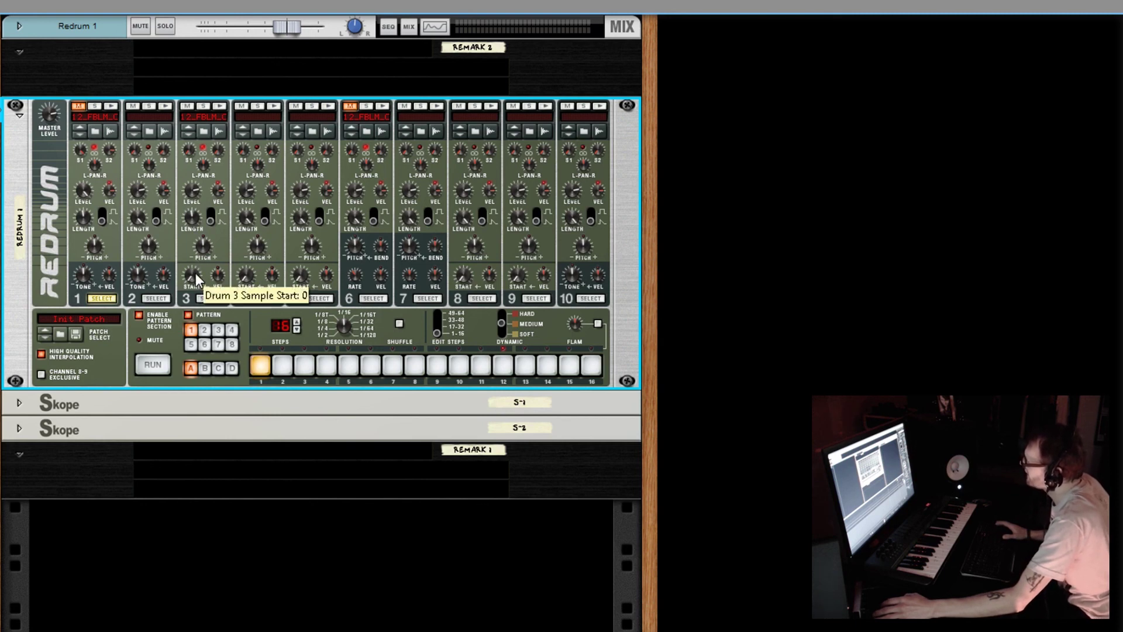
pyautogui.click(159, 365)
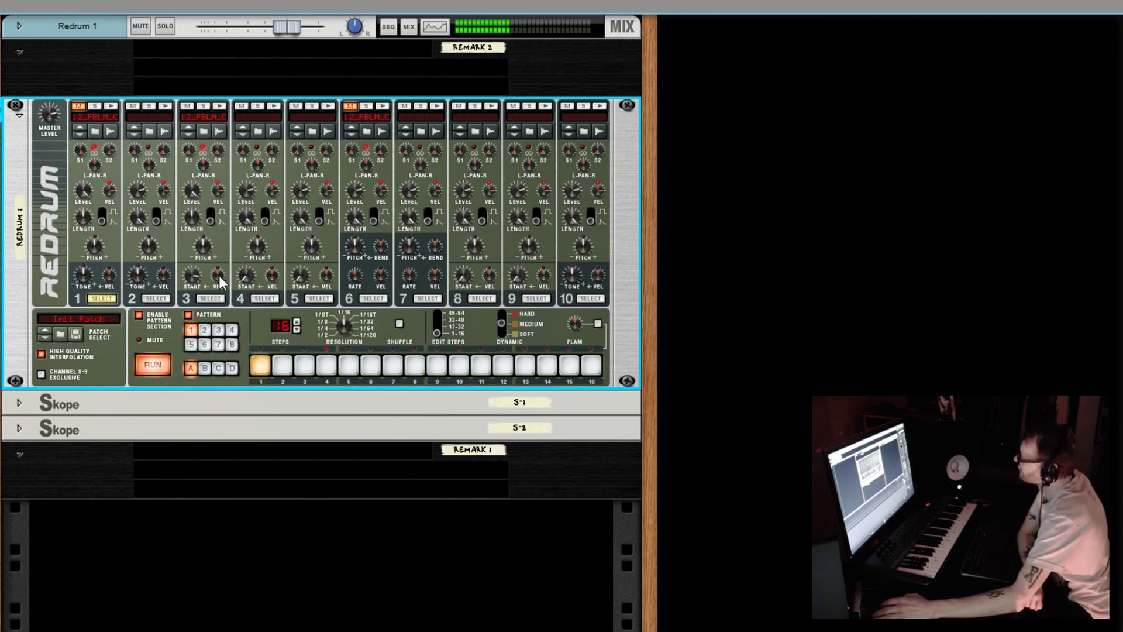
pyautogui.press('space')
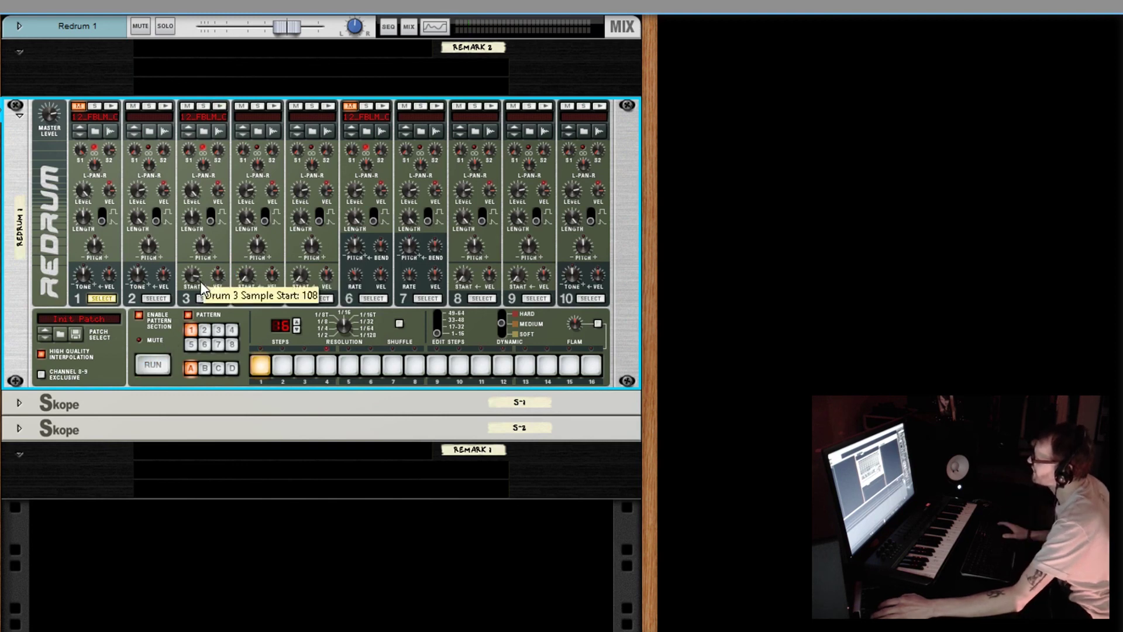
# Raise drum 3's velocity-to-start amount and program its pattern with a soft hit on step 1 and a hard hit on step 9.
pyautogui.moveTo(217, 285); pyautogui.dragTo(217, 275)
pyautogui.click(210, 298)
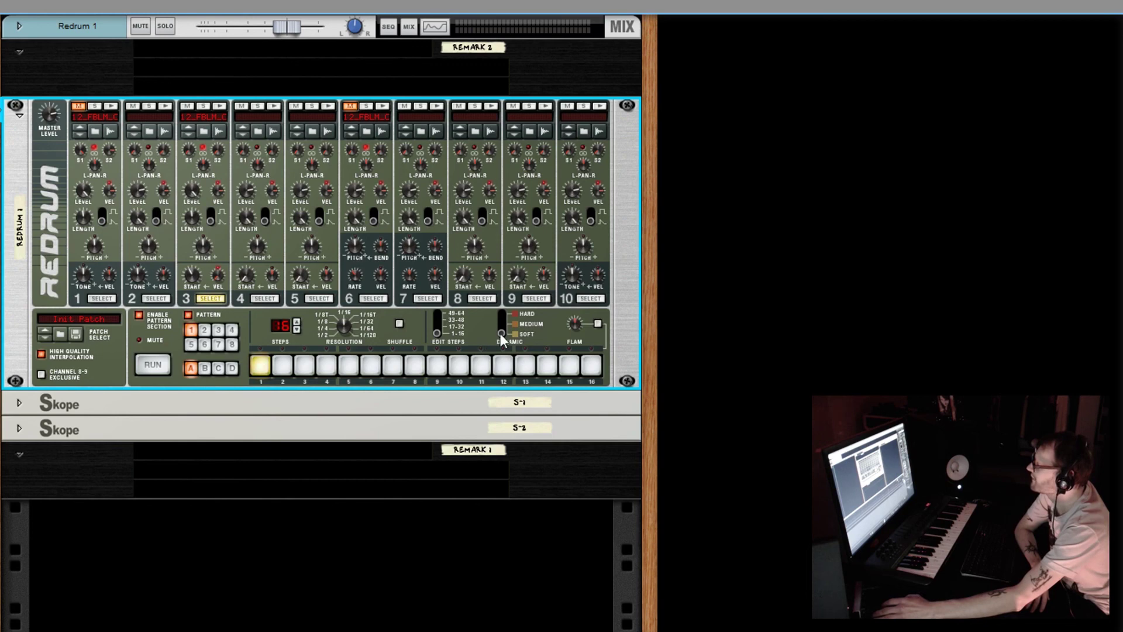
pyautogui.moveTo(501, 333); pyautogui.dragTo(502, 313)
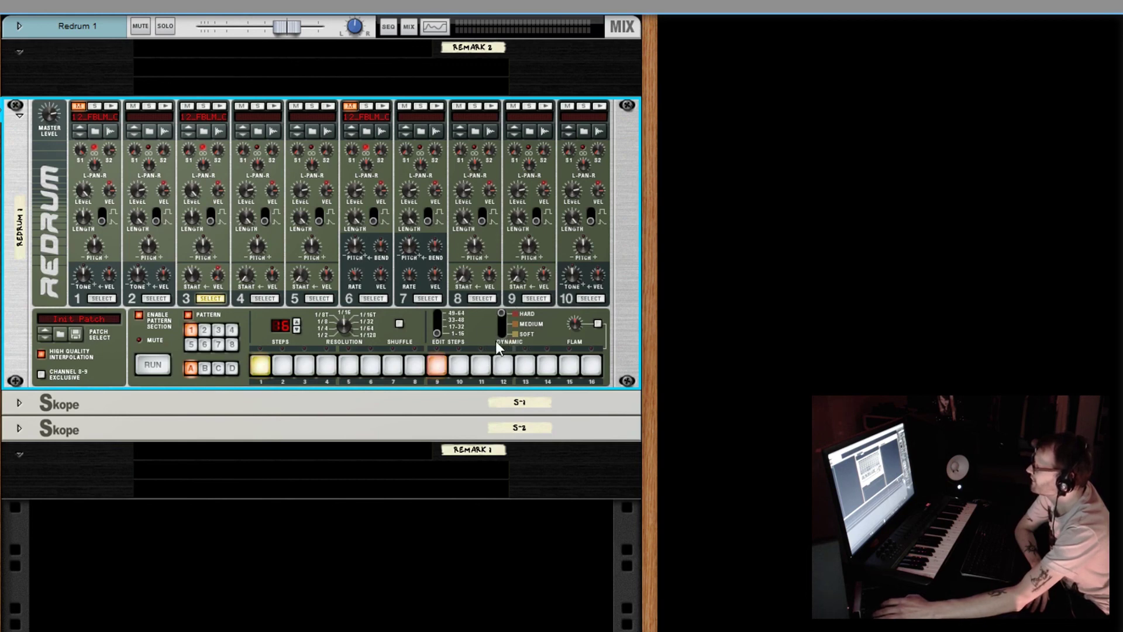
pyautogui.moveTo(503, 313); pyautogui.dragTo(502, 324)
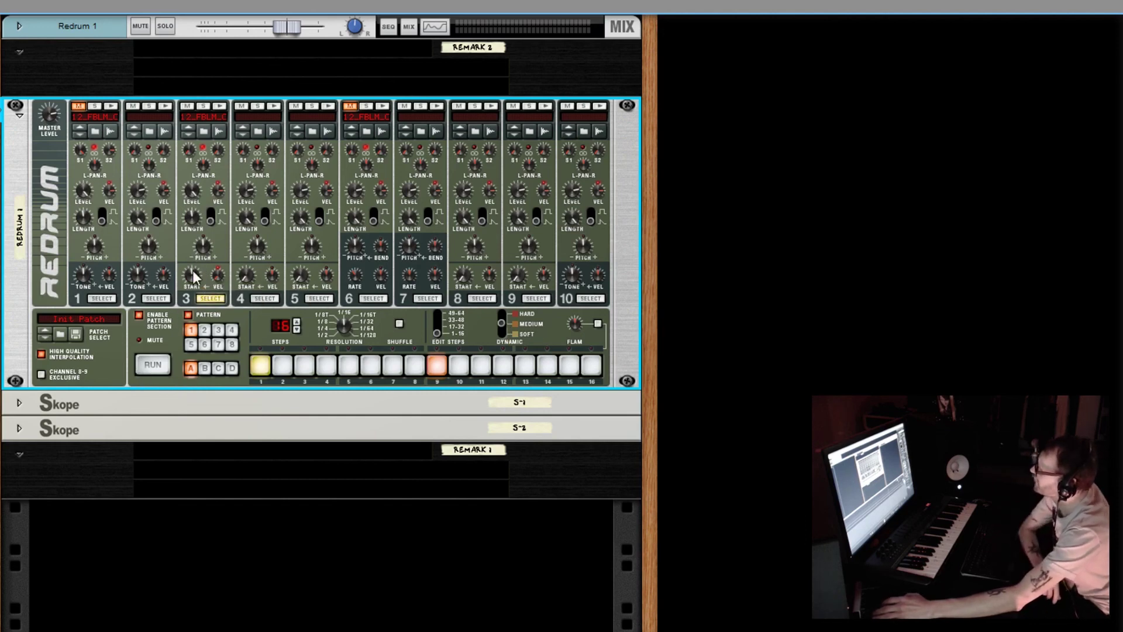
# Run the pattern, vary drum 3's sample start through settings such as 36, and stop playback.
pyautogui.click(159, 368)
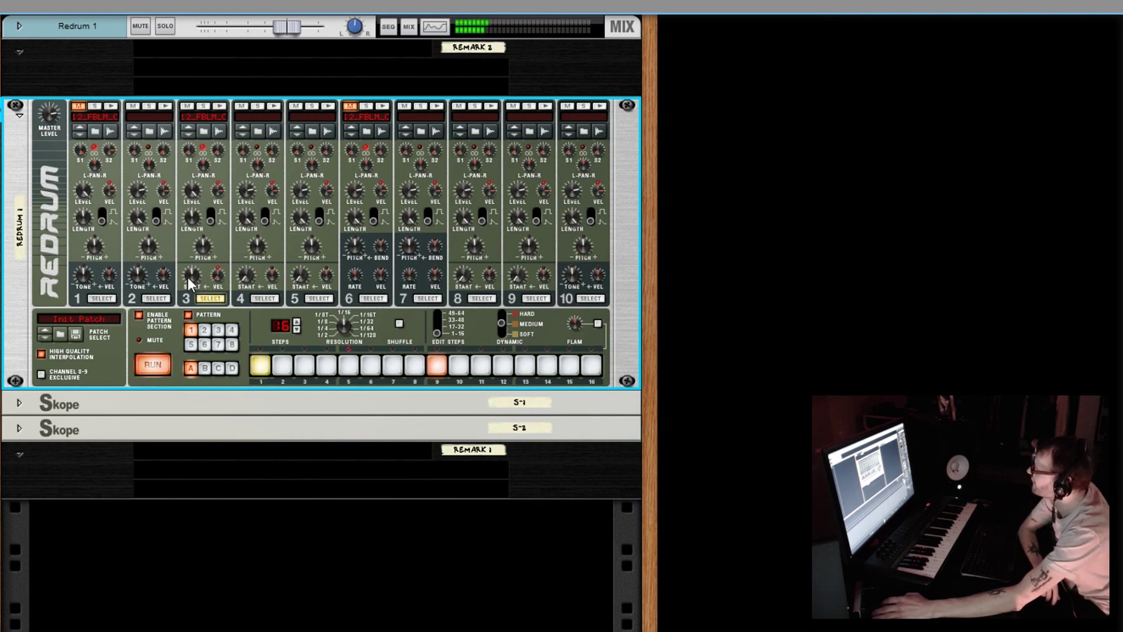
pyautogui.moveTo(192, 284)
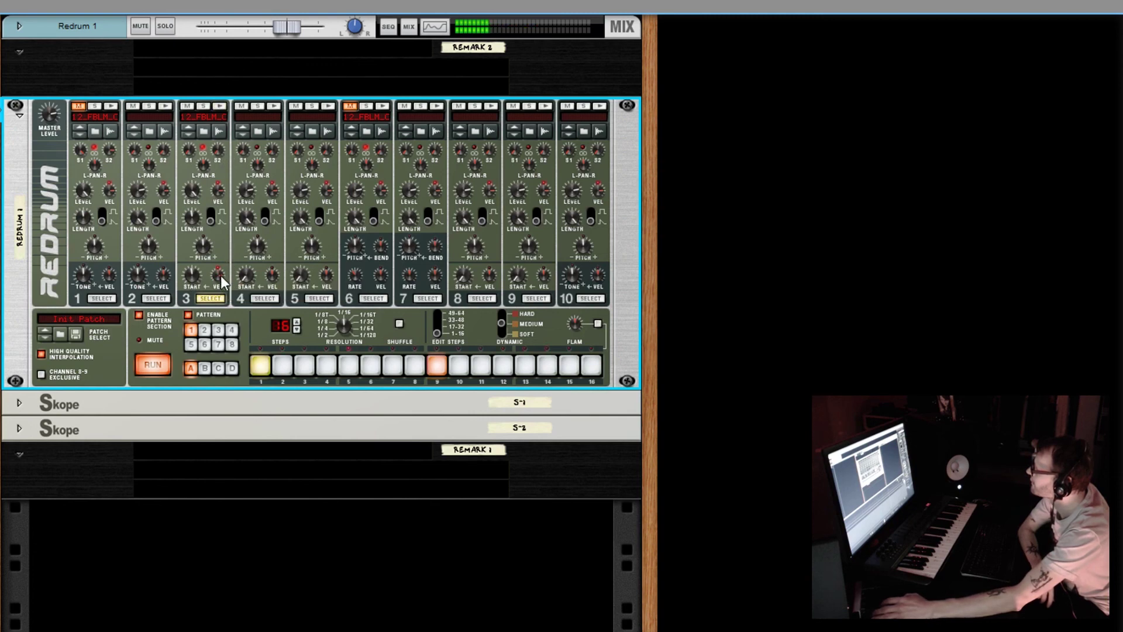
pyautogui.moveTo(192, 275); pyautogui.dragTo(192, 326)
pyautogui.moveTo(191, 281)
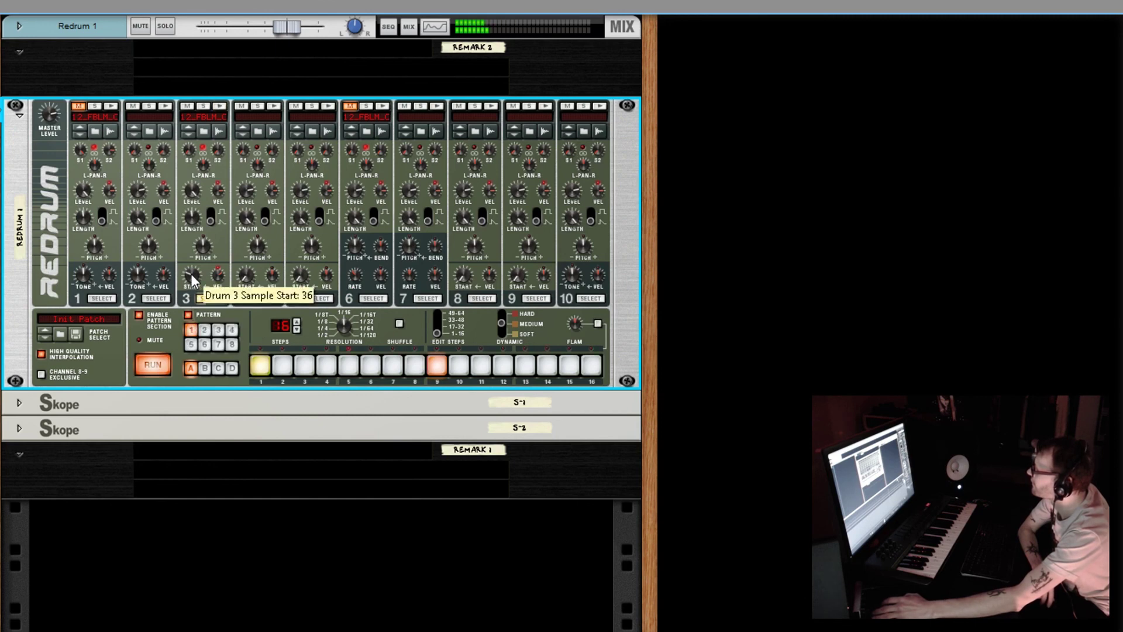
pyautogui.moveTo(193, 281); pyautogui.dragTo(196, 205)
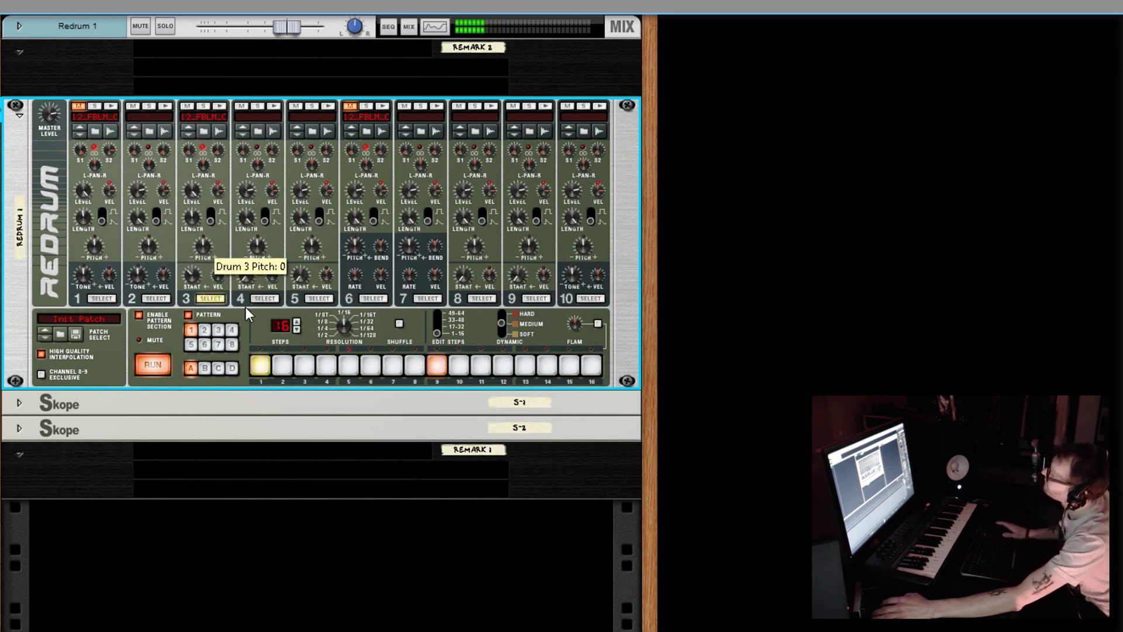
pyautogui.click(158, 368)
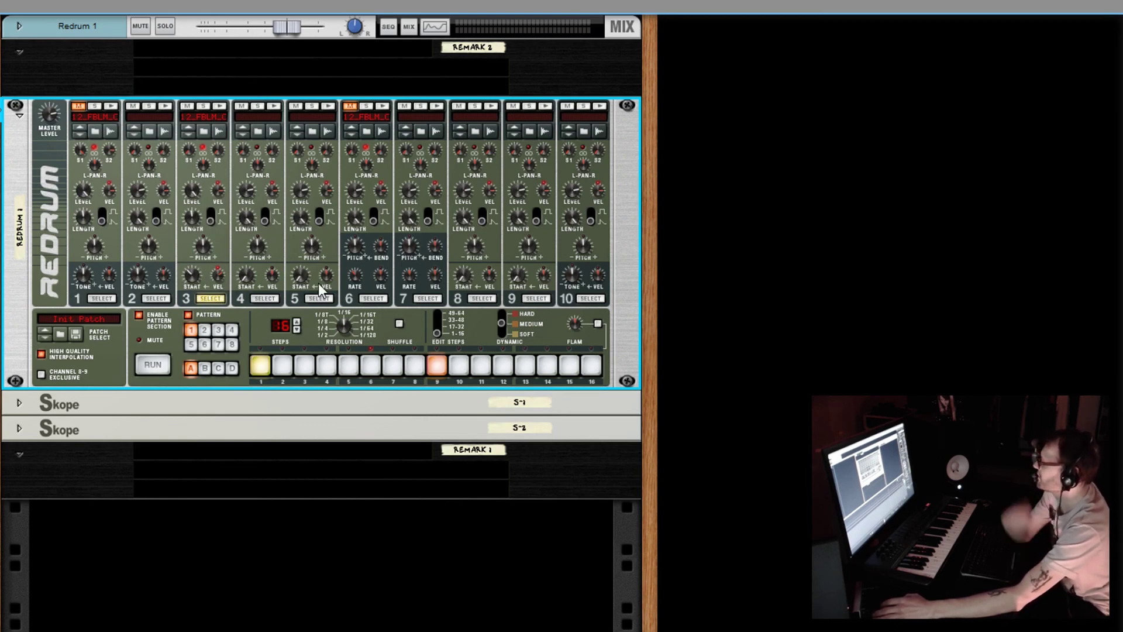
# Finish with drum 3's sample start control and mute drum 3.
pyautogui.moveTo(195, 279); pyautogui.dragTo(191, 280)
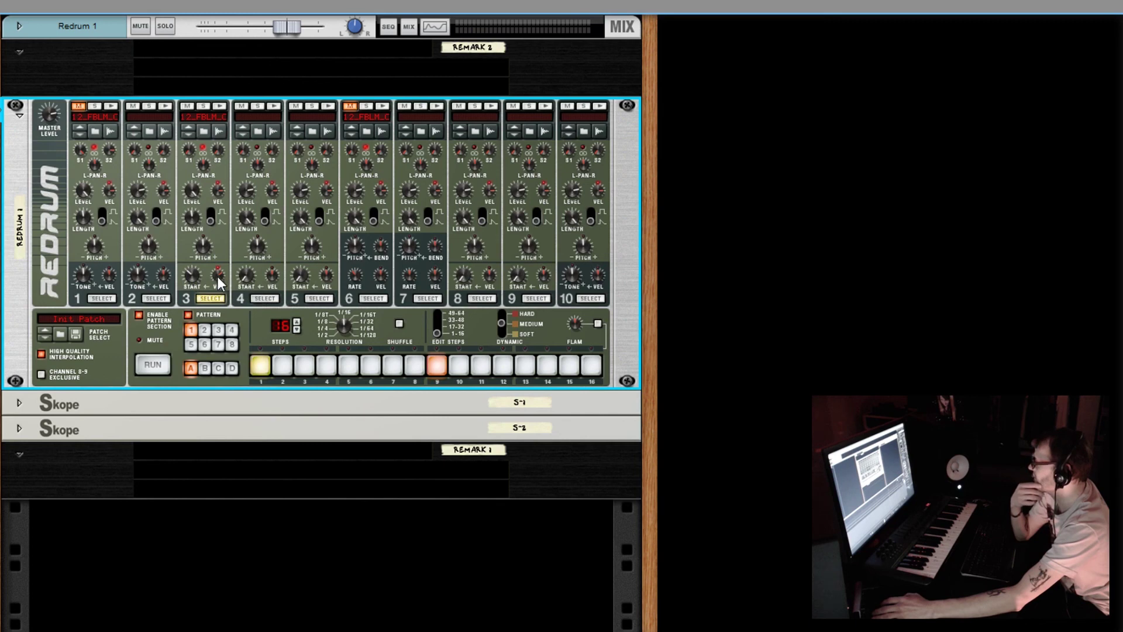
pyautogui.moveTo(189, 283)
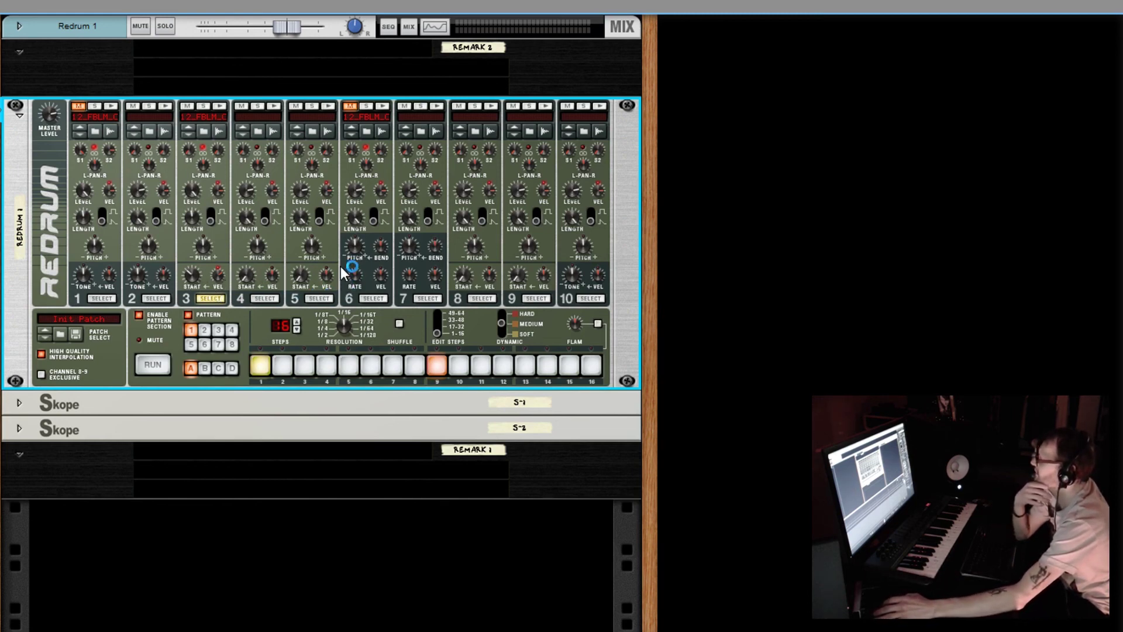
pyautogui.click(195, 272)
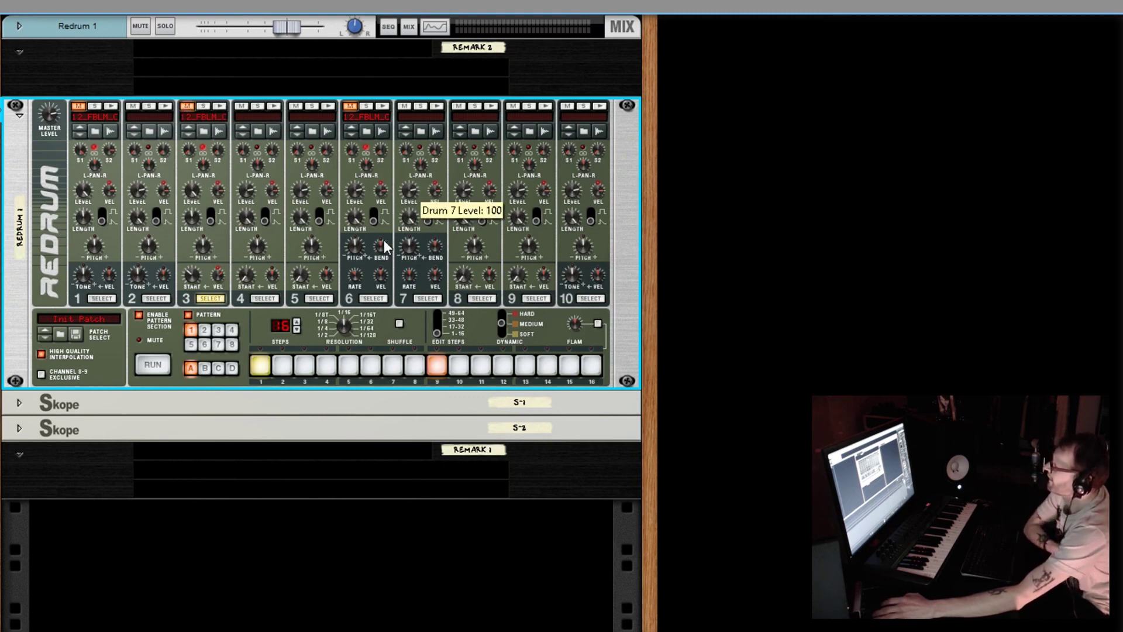
# Try out drum 6's length, pitch and pitch bend rate controls.
pyautogui.moveTo(360, 217); pyautogui.dragTo(383, 331)
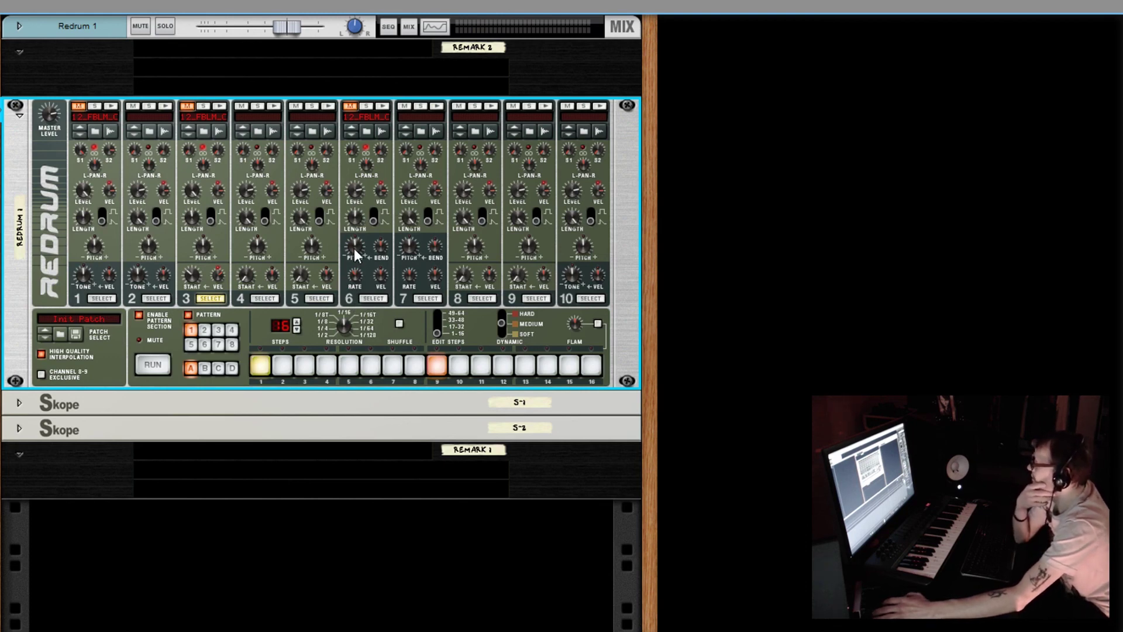
pyautogui.moveTo(356, 246); pyautogui.dragTo(385, 194)
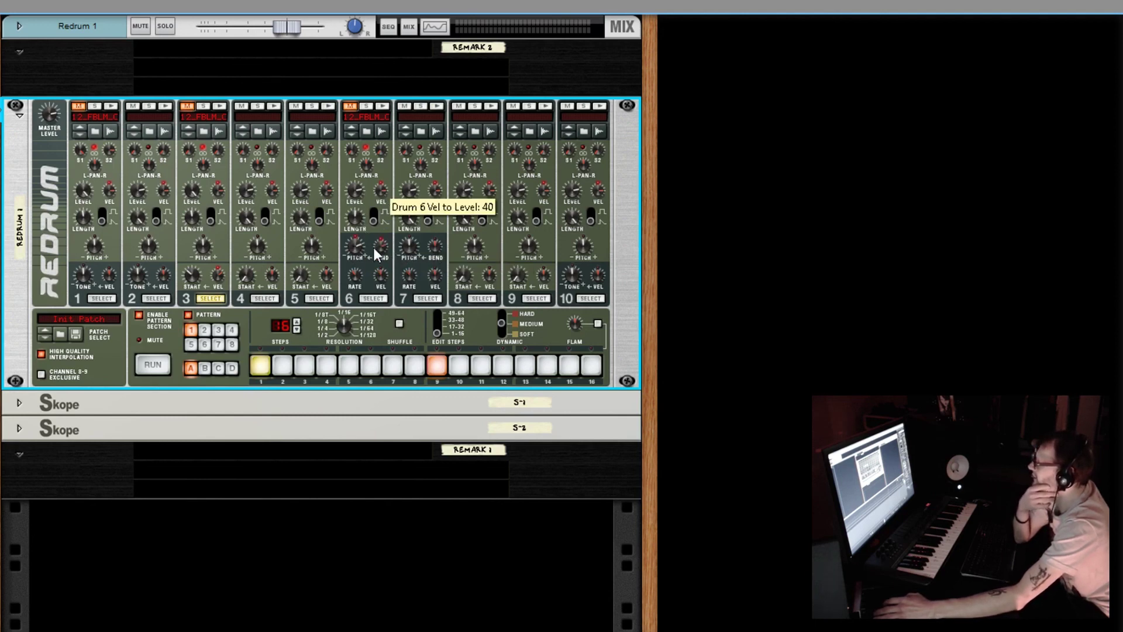
pyautogui.moveTo(357, 276); pyautogui.dragTo(373, 315)
# Select and unmute drum 6, run the pattern and adjust its pitch bend amount and rate.
pyautogui.click(373, 297)
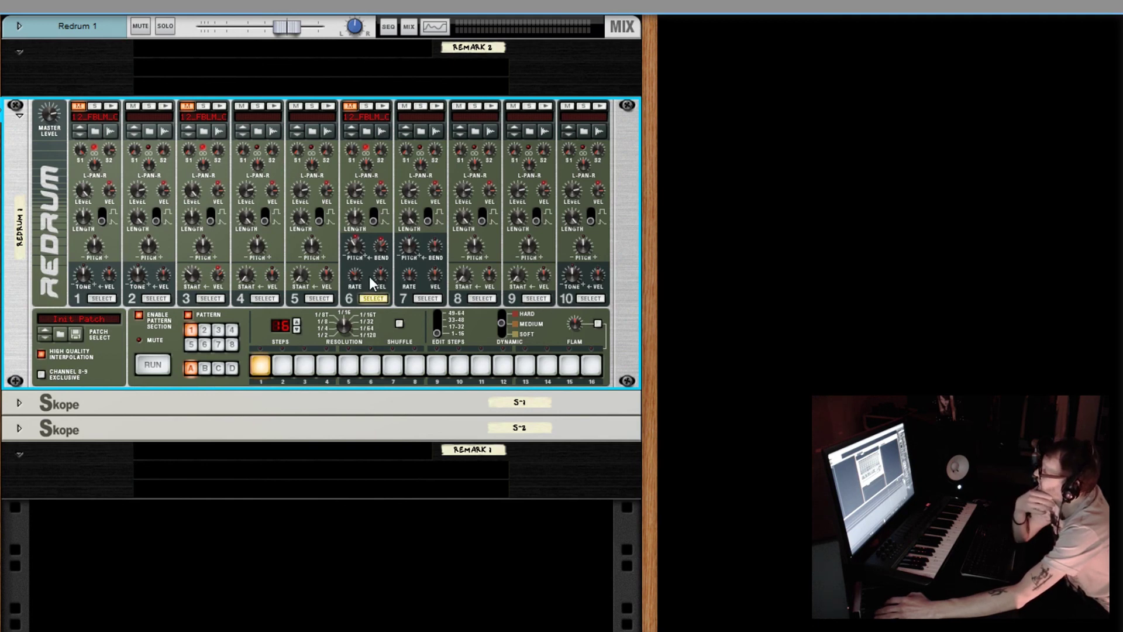
pyautogui.click(152, 365)
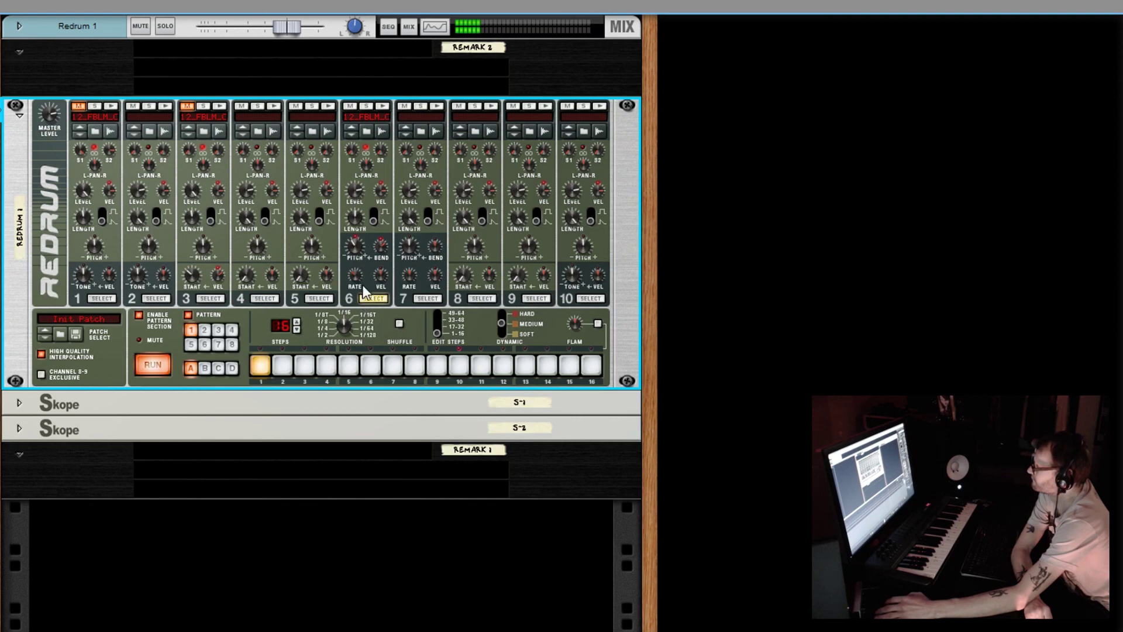
pyautogui.moveTo(380, 248); pyautogui.dragTo(382, 228)
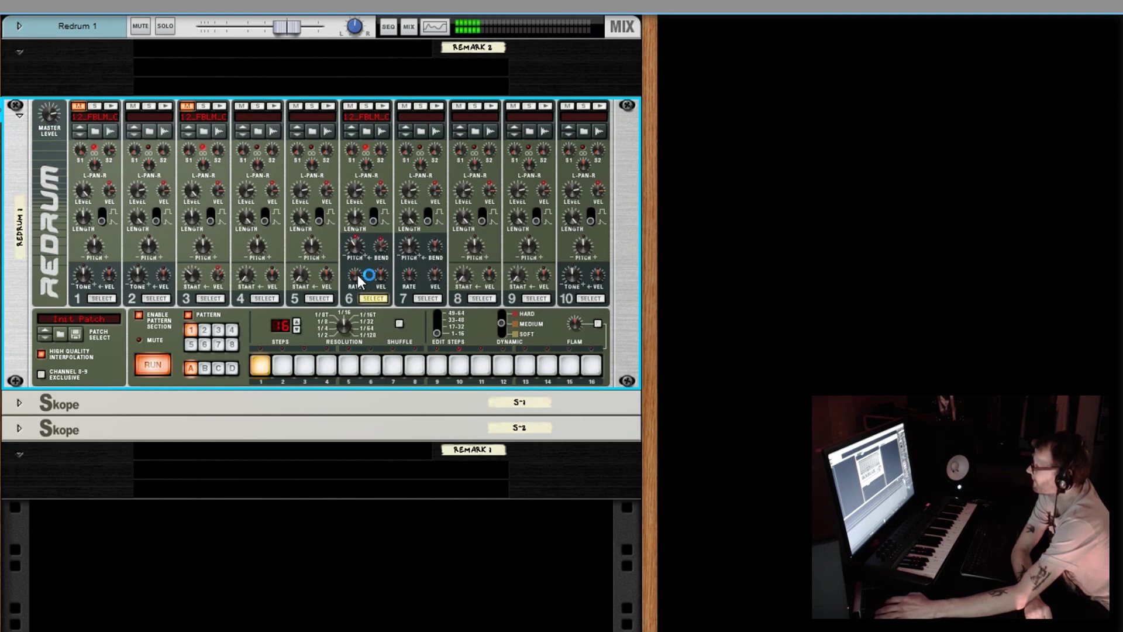
pyautogui.moveTo(386, 248); pyautogui.dragTo(388, 225)
pyautogui.moveTo(359, 276); pyautogui.dragTo(363, 185)
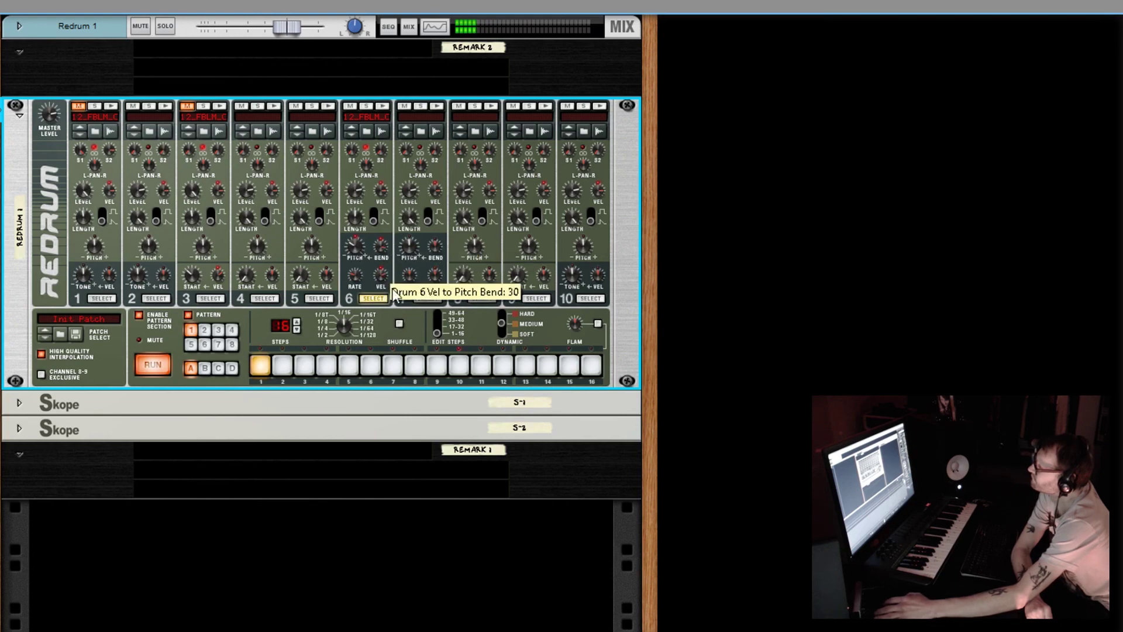
# Give drum 6 a soft hit on step 1 and a hard hit on step 9, and try its pitch at 6.
pyautogui.click(436, 366)
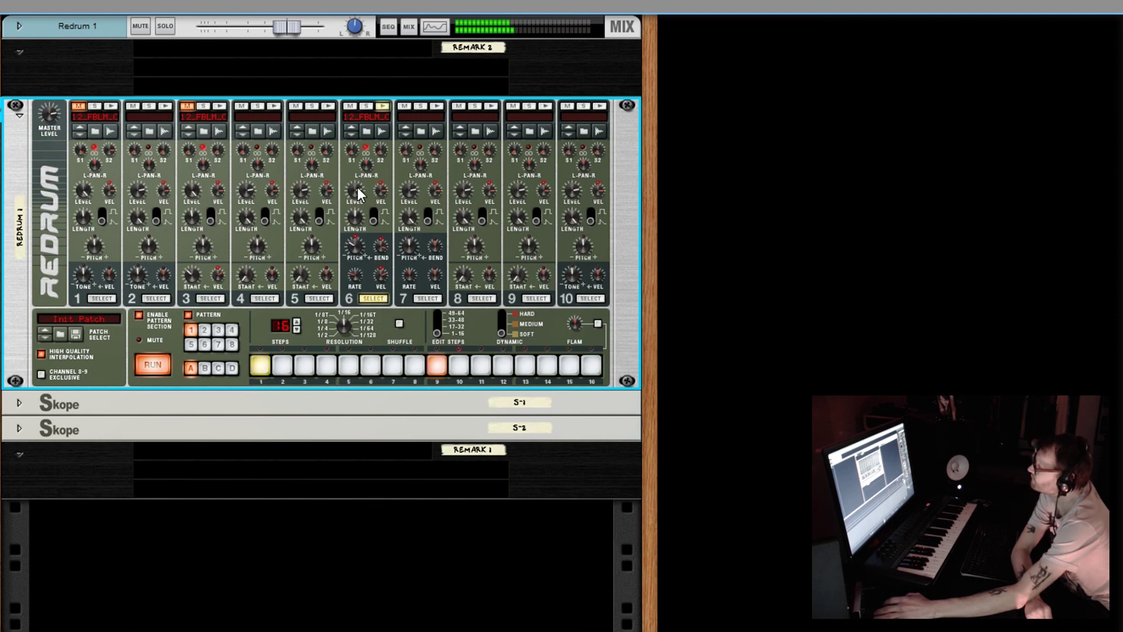
pyautogui.moveTo(355, 220); pyautogui.dragTo(370, 248)
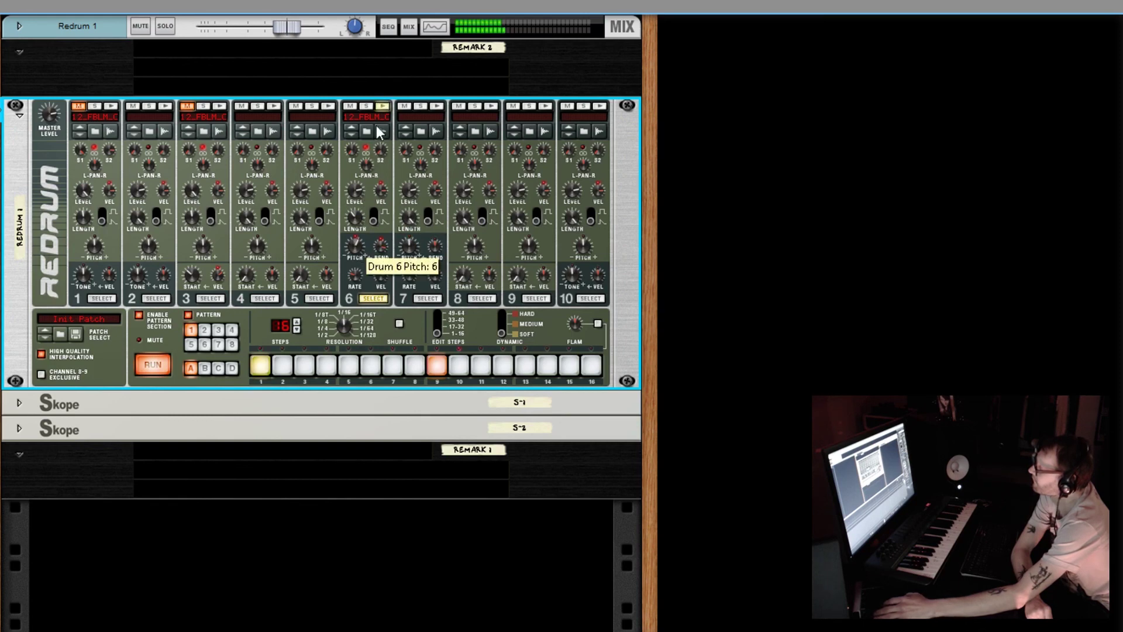
pyautogui.moveTo(358, 277); pyautogui.dragTo(384, 267)
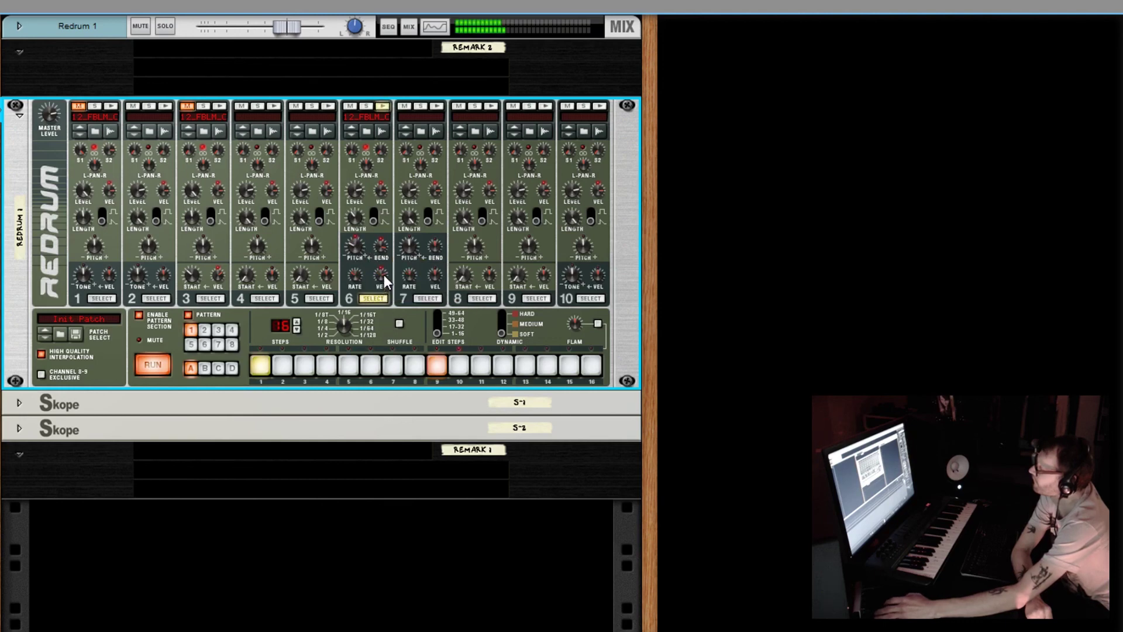
# Lower drum 6's pitch to -25, vary its bend, rate and length, and stop the pattern.
pyautogui.moveTo(384, 254); pyautogui.dragTo(412, 426)
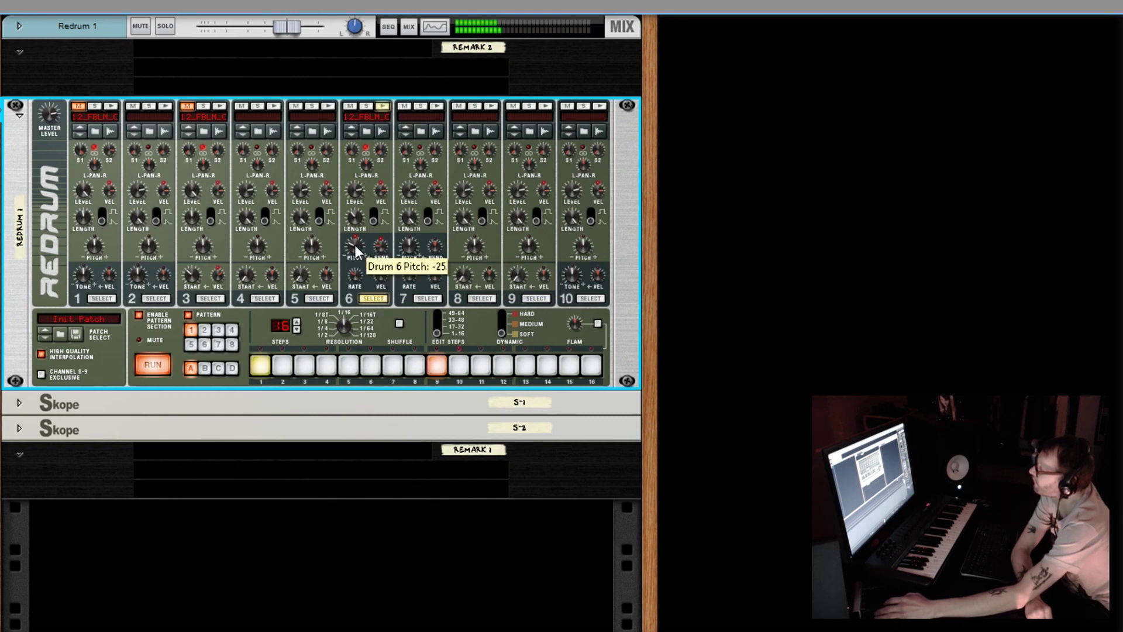
pyautogui.moveTo(354, 275); pyautogui.dragTo(357, 199)
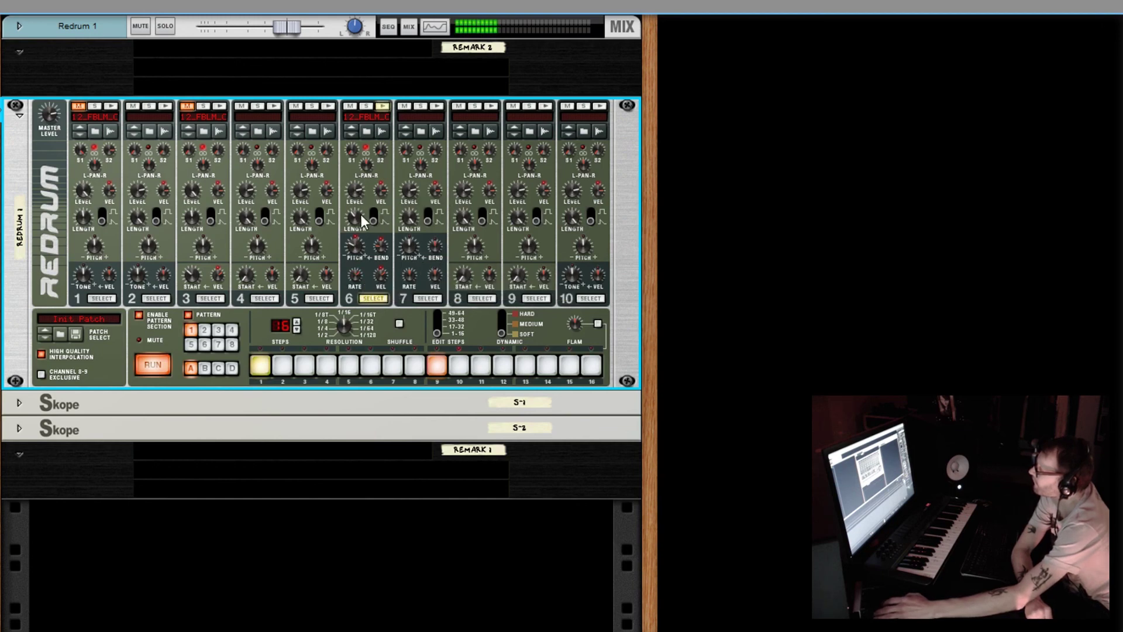
pyautogui.moveTo(358, 209); pyautogui.dragTo(355, 161)
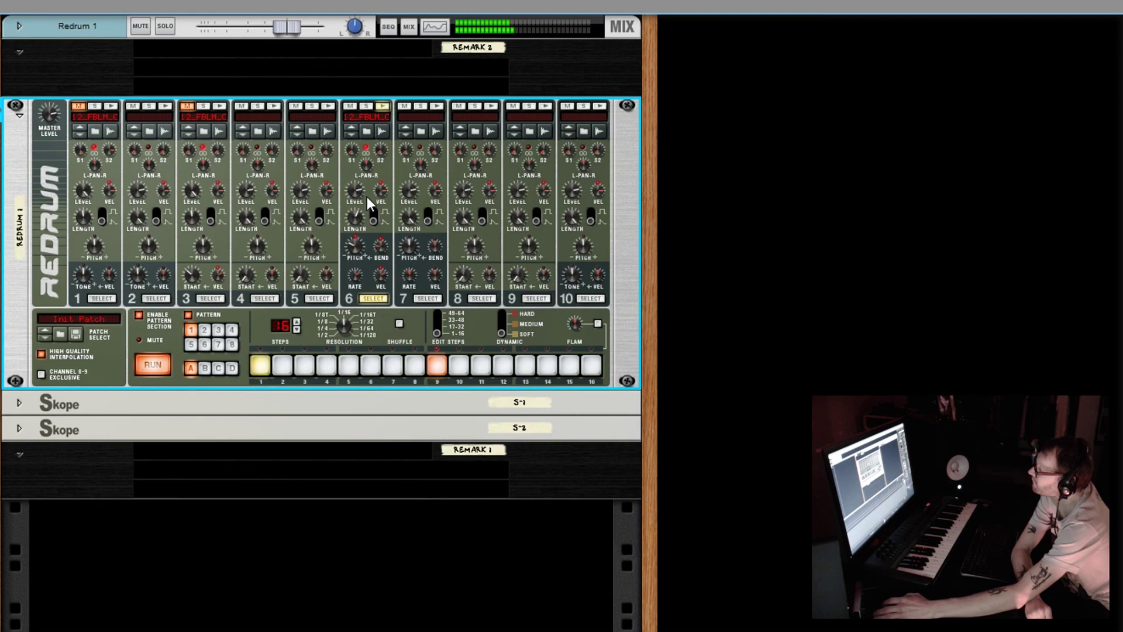
pyautogui.click(143, 365)
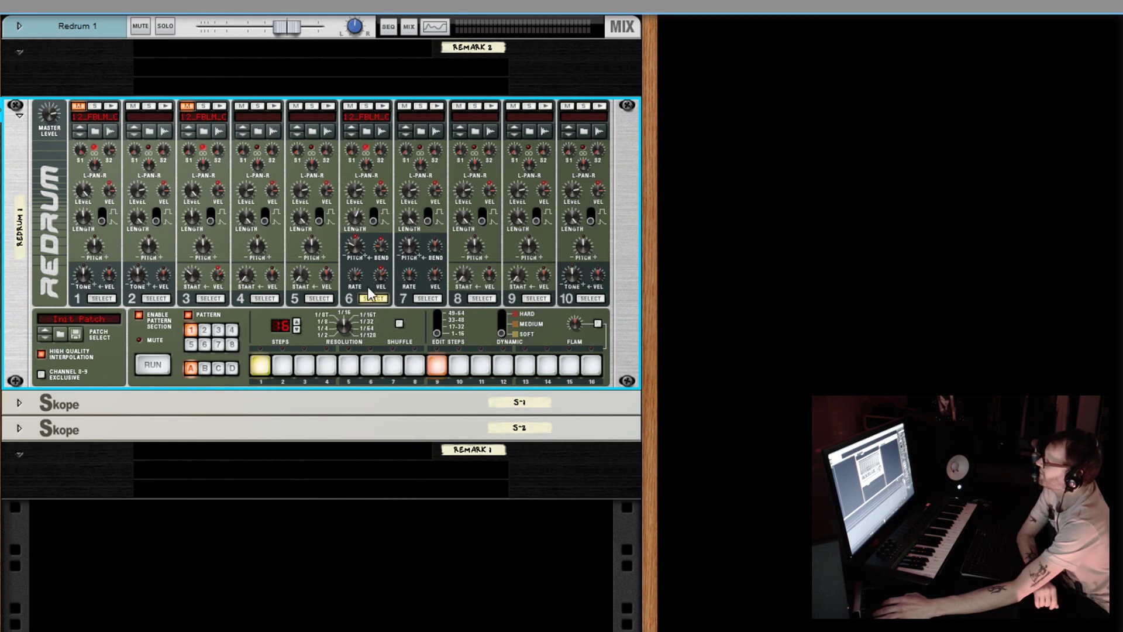
pyautogui.click(399, 326)
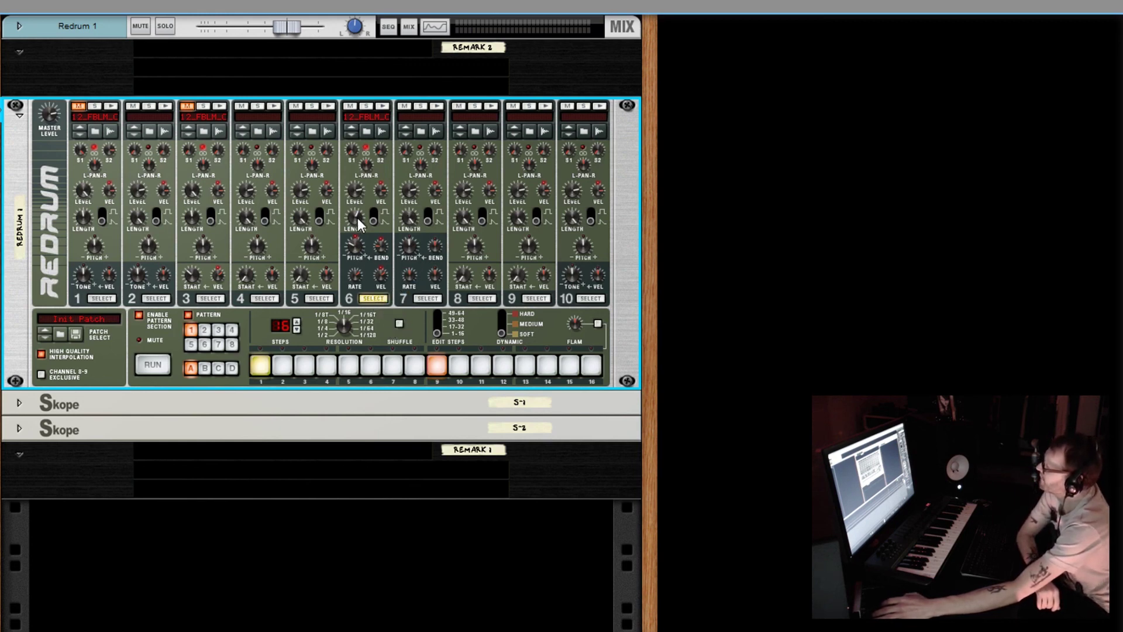
pyautogui.moveTo(358, 221)
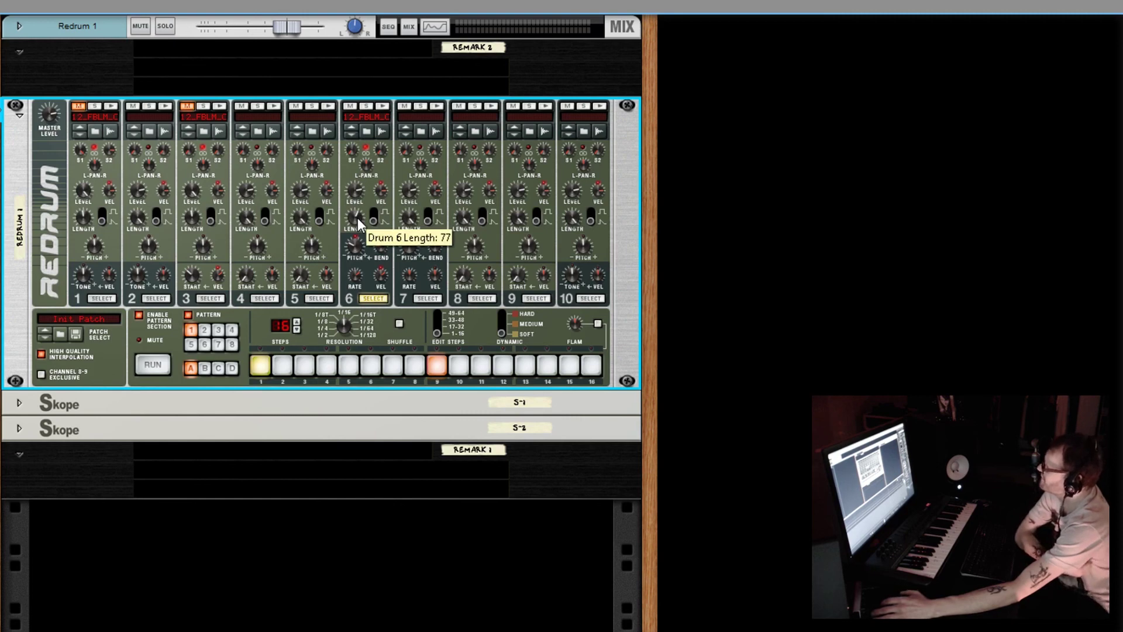
# With the pattern running, switch drum 6 from decay to gate mode and try its length at 64.
pyautogui.moveTo(371, 164)
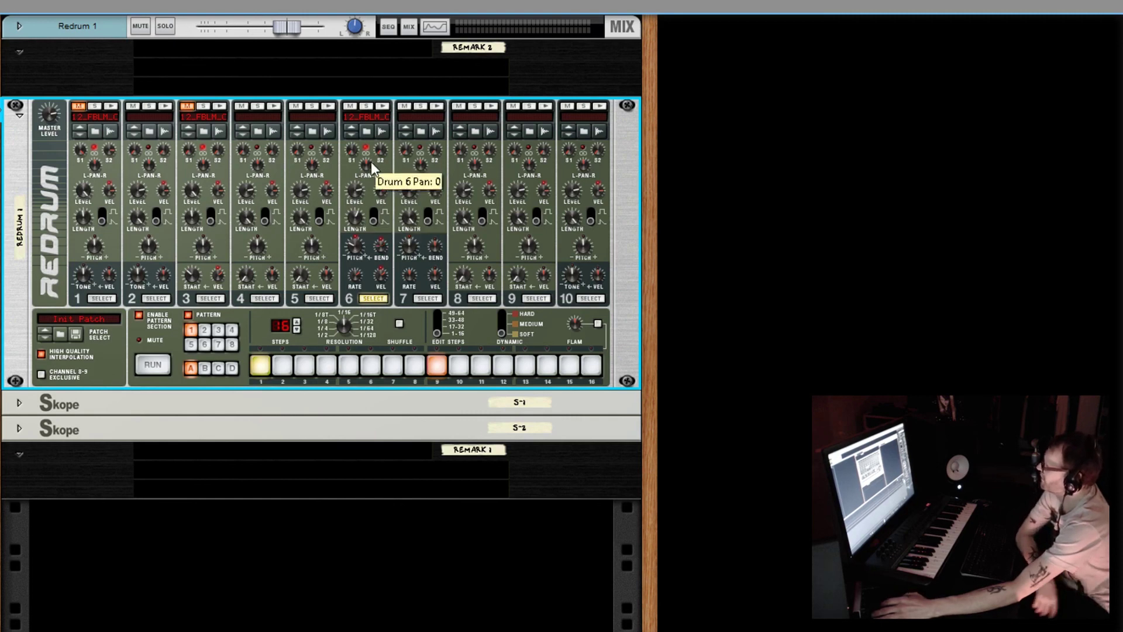
pyautogui.click(155, 363)
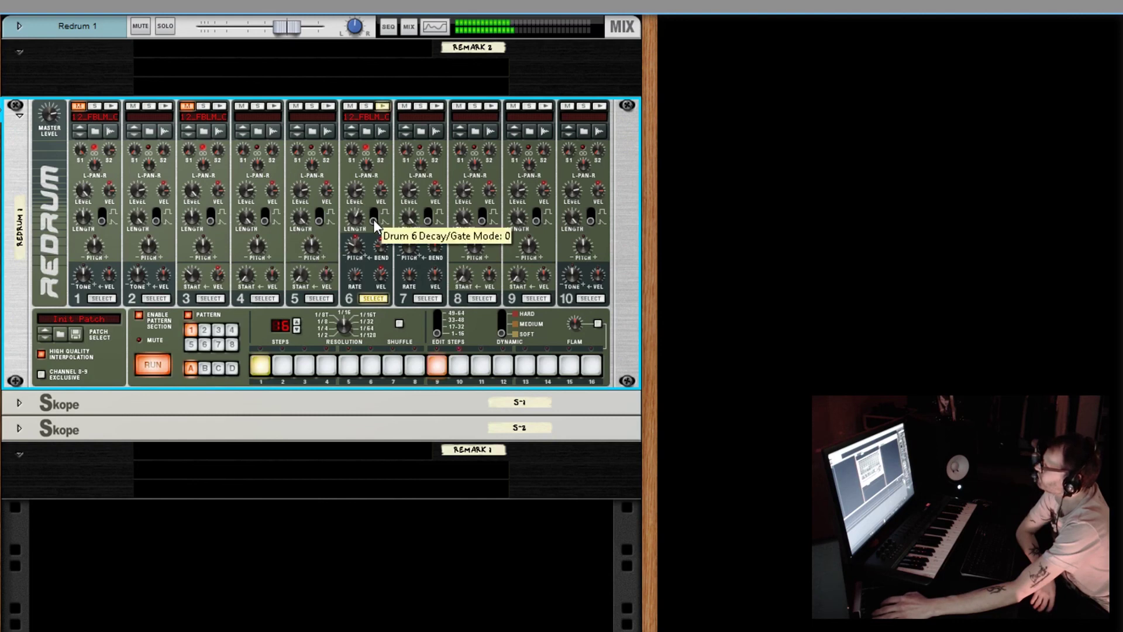
pyautogui.moveTo(374, 220)
pyautogui.mouseDown()
pyautogui.moveTo(374, 205)
pyautogui.moveTo(359, 255)
pyautogui.moveTo(362, 238)
pyautogui.mouseUp()
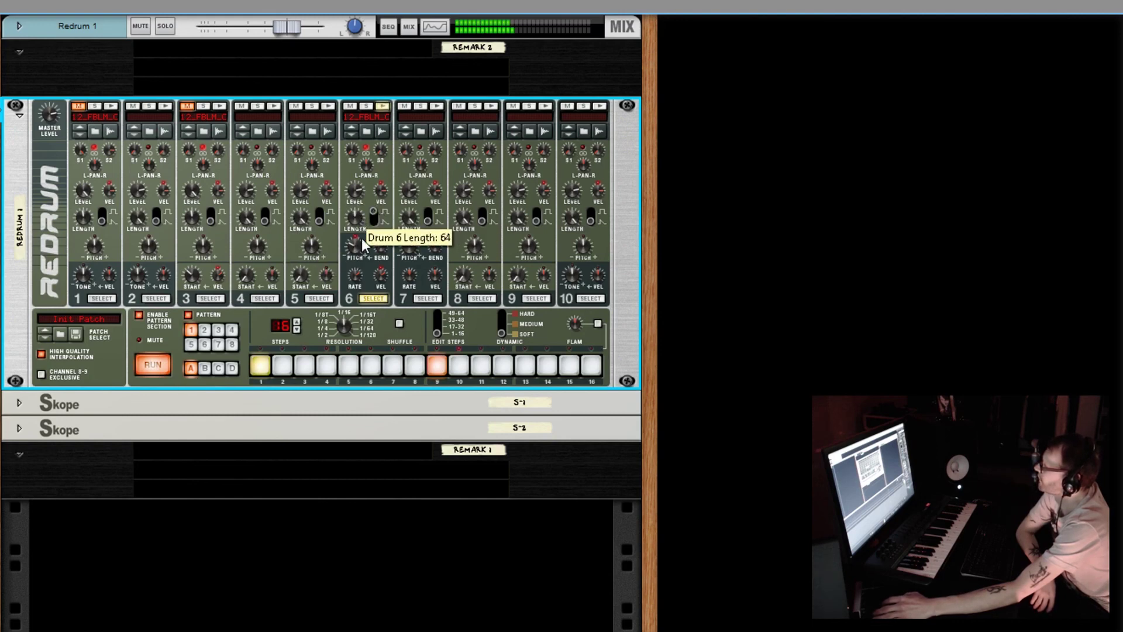
pyautogui.moveTo(362, 240); pyautogui.dragTo(360, 241)
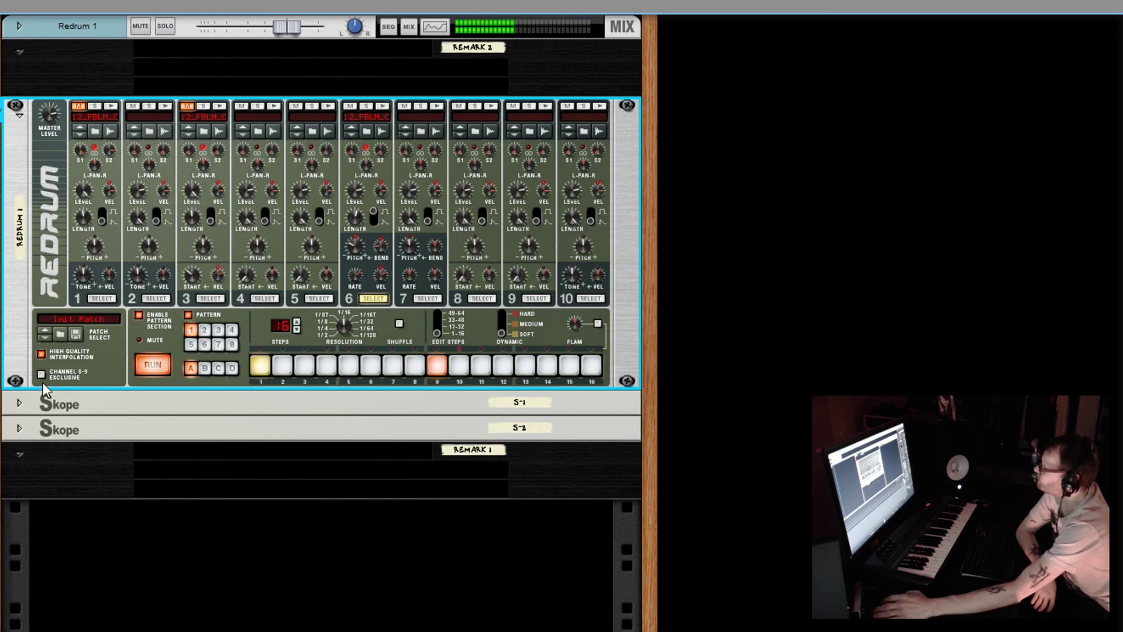
# Unfold the S-1 and S-2 Skope devices and lower their rate to display the running pattern's waveforms.
pyautogui.click(19, 404)
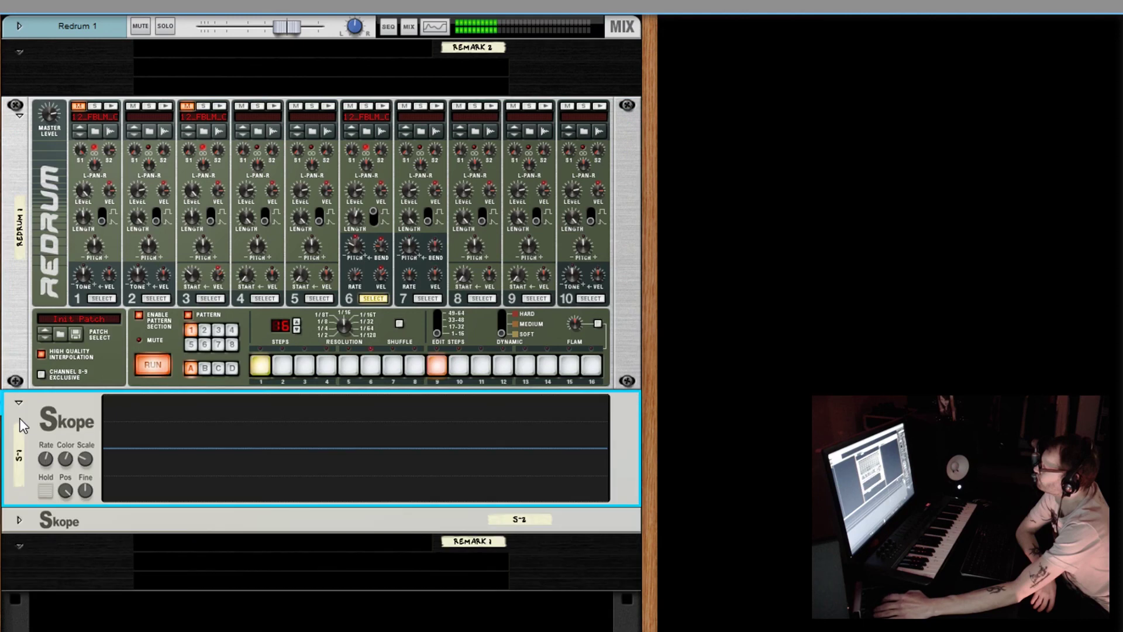
pyautogui.click(20, 520)
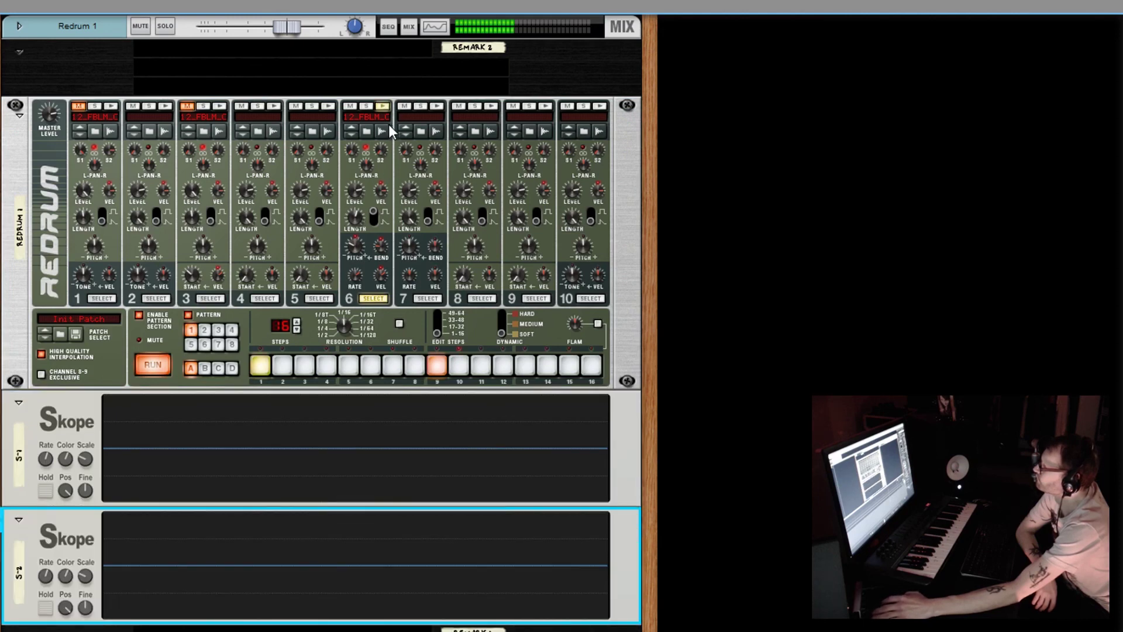
pyautogui.click(352, 150)
pyautogui.press('Down')
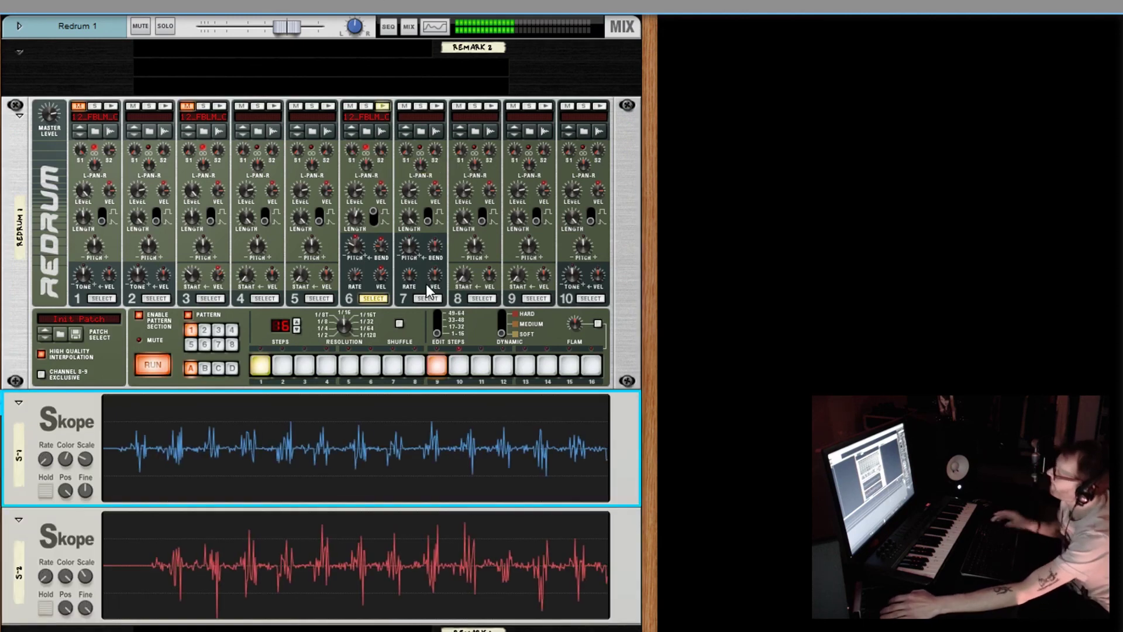
# Add a soft drum 6 hit on step 5 and hard hits on steps 14 and 16.
pyautogui.click(349, 366)
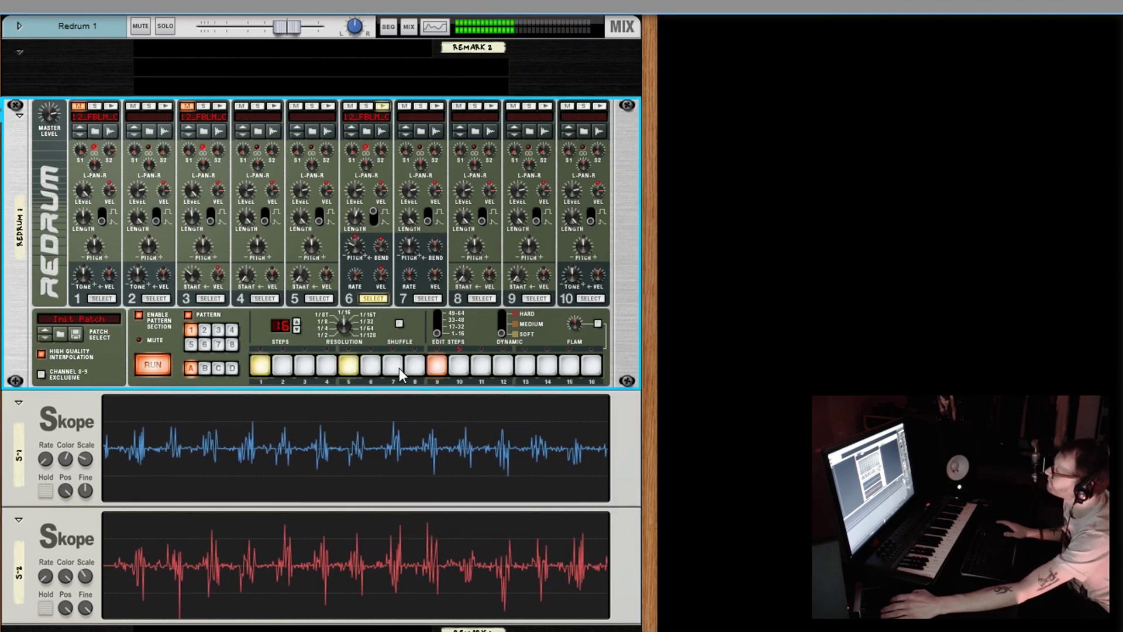
pyautogui.click(501, 333)
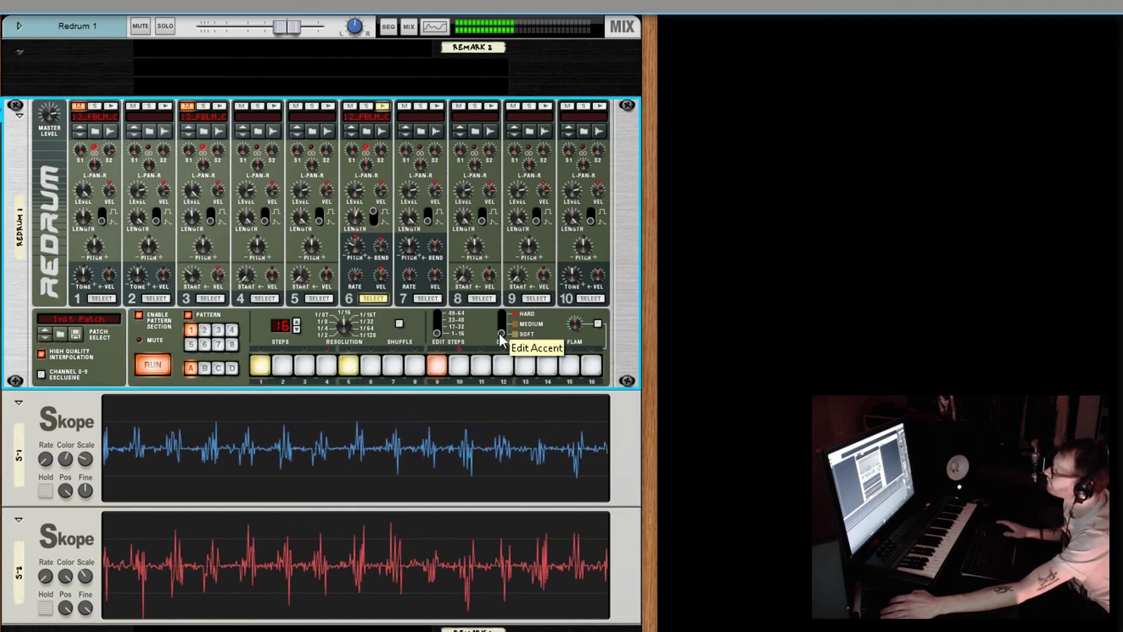
pyautogui.click(547, 365)
pyautogui.click(590, 366)
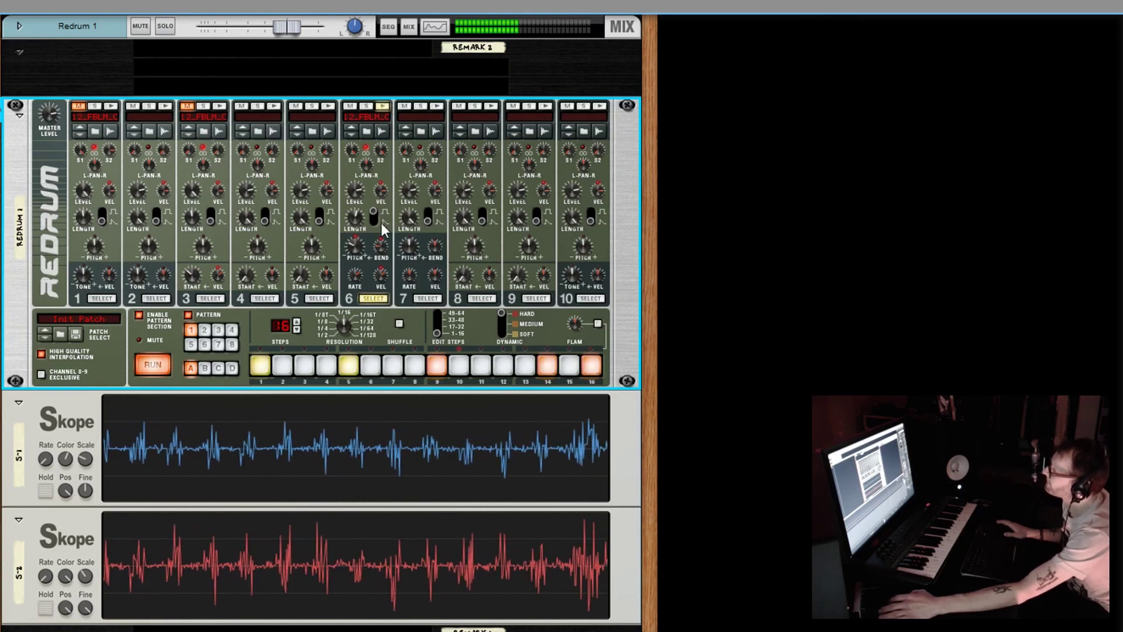
# Lower drum 6's level to 69 while the pattern plays.
pyautogui.moveTo(355, 220)
pyautogui.moveTo(355, 221); pyautogui.dragTo(354, 243)
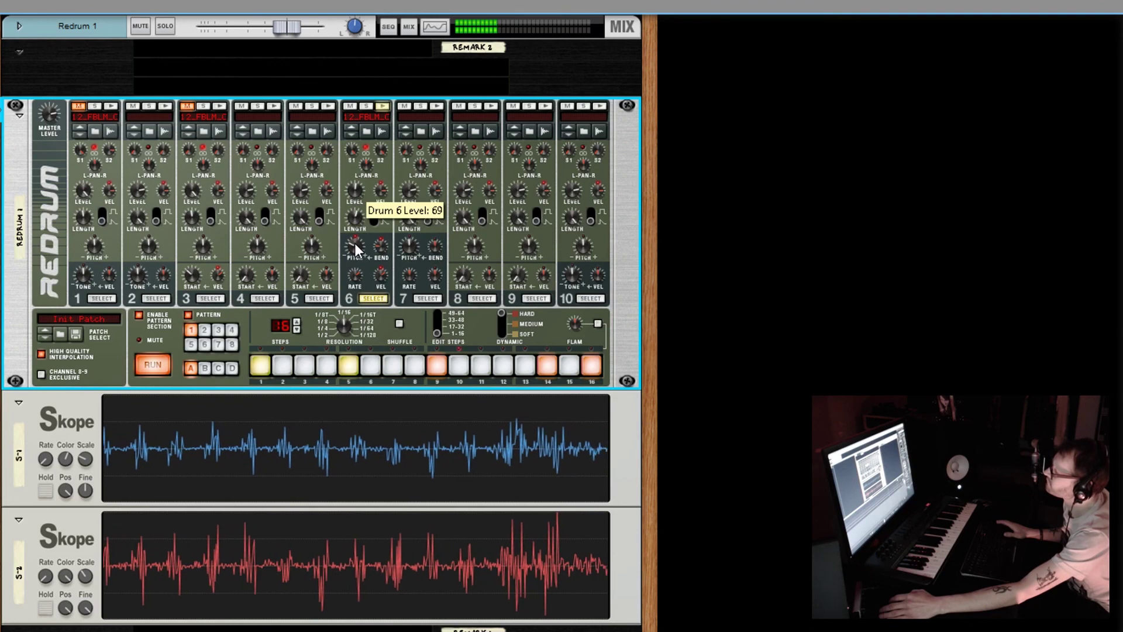
pyautogui.moveTo(354, 243); pyautogui.dragTo(357, 266)
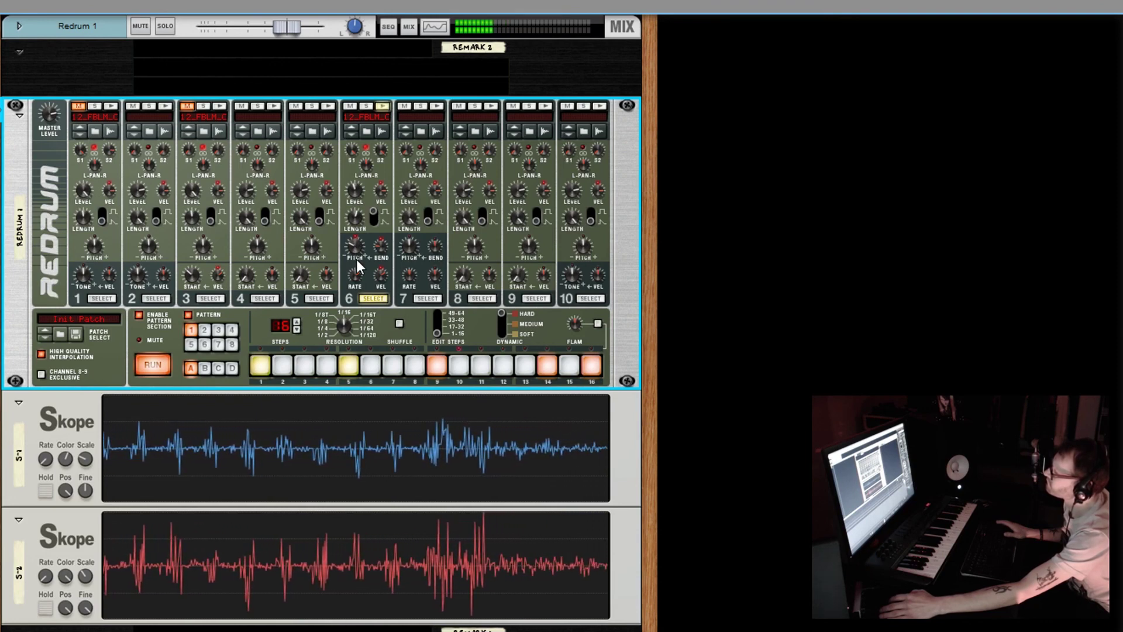
# Fold both Skope devices and stop the pattern.
pyautogui.click(19, 403)
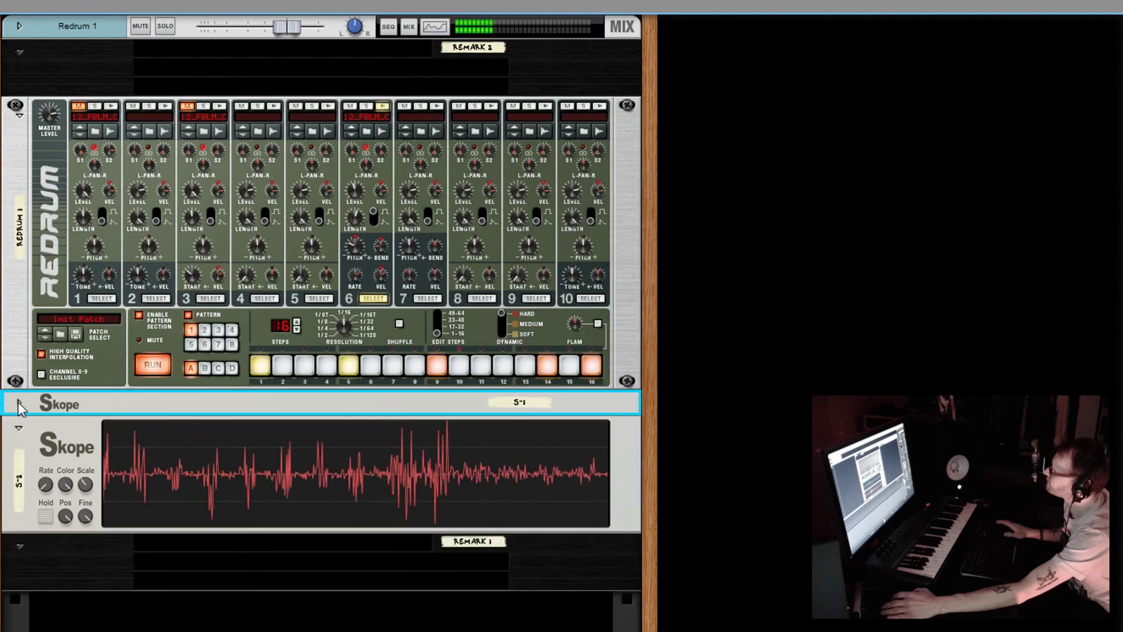
pyautogui.click(20, 428)
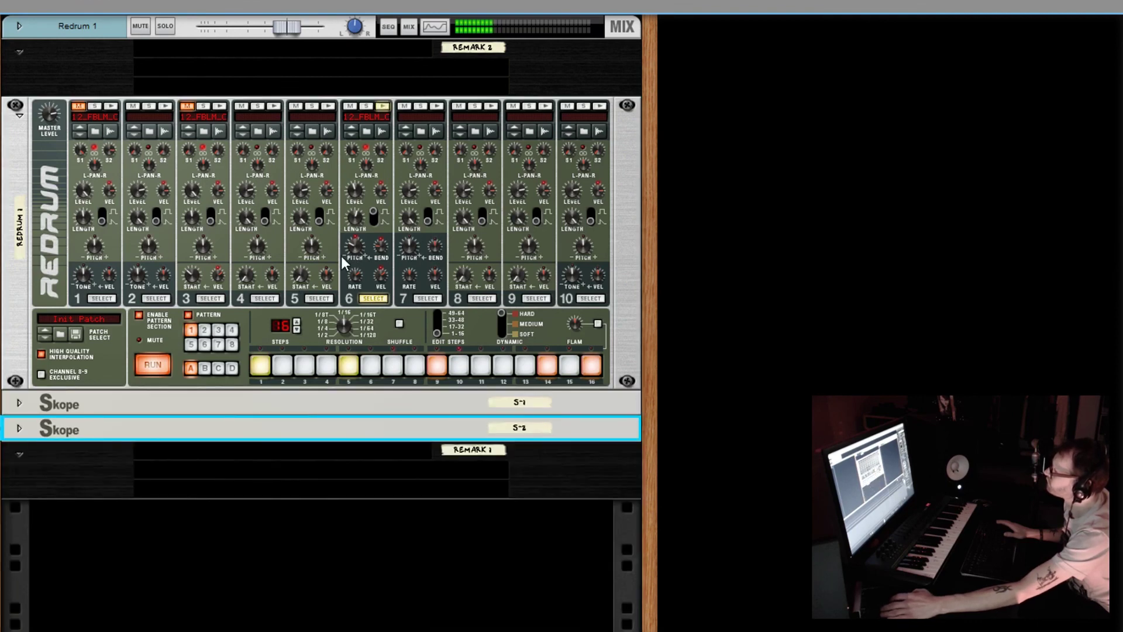
pyautogui.press('space')
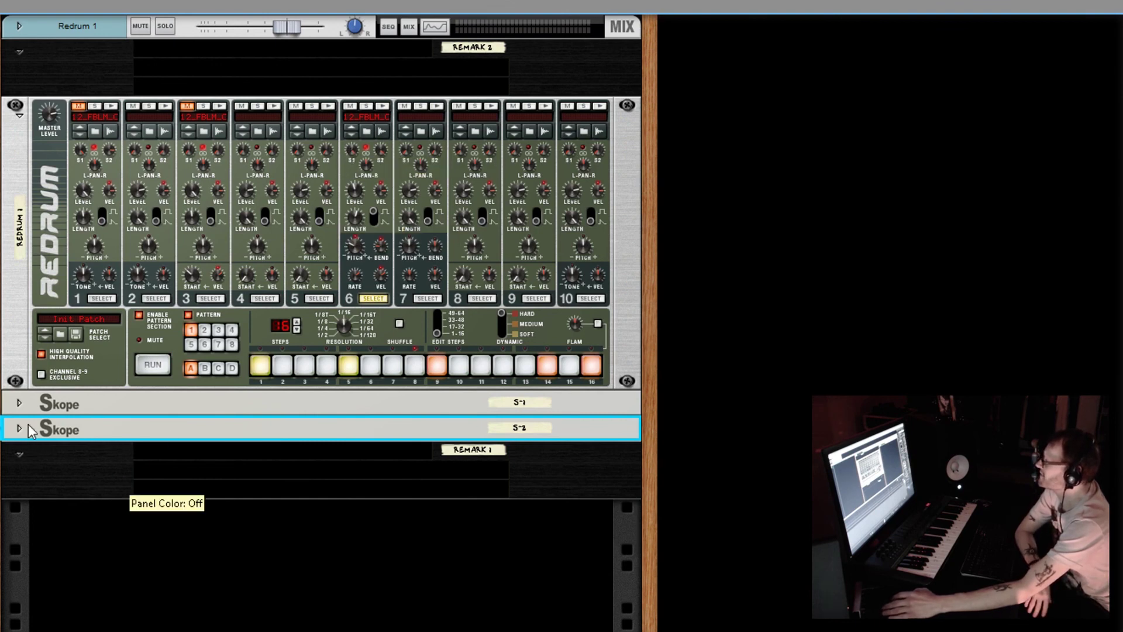
# Expand the two folded Skope devices again and restart the pattern.
pyautogui.click(20, 404)
pyautogui.click(19, 521)
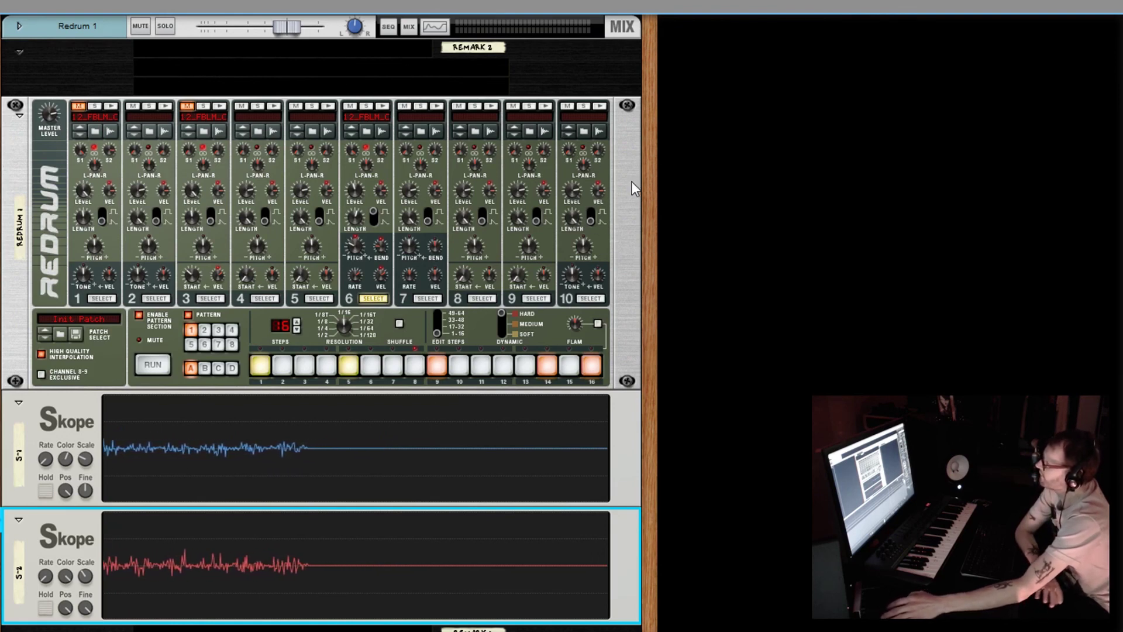
pyautogui.press('space')
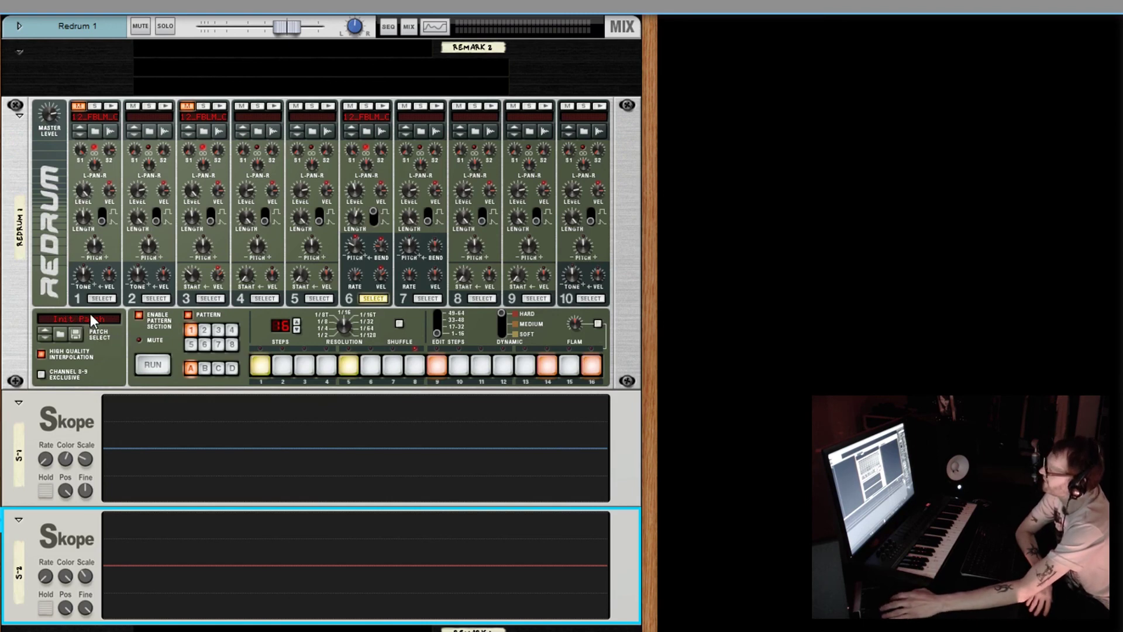
pyautogui.press('space')
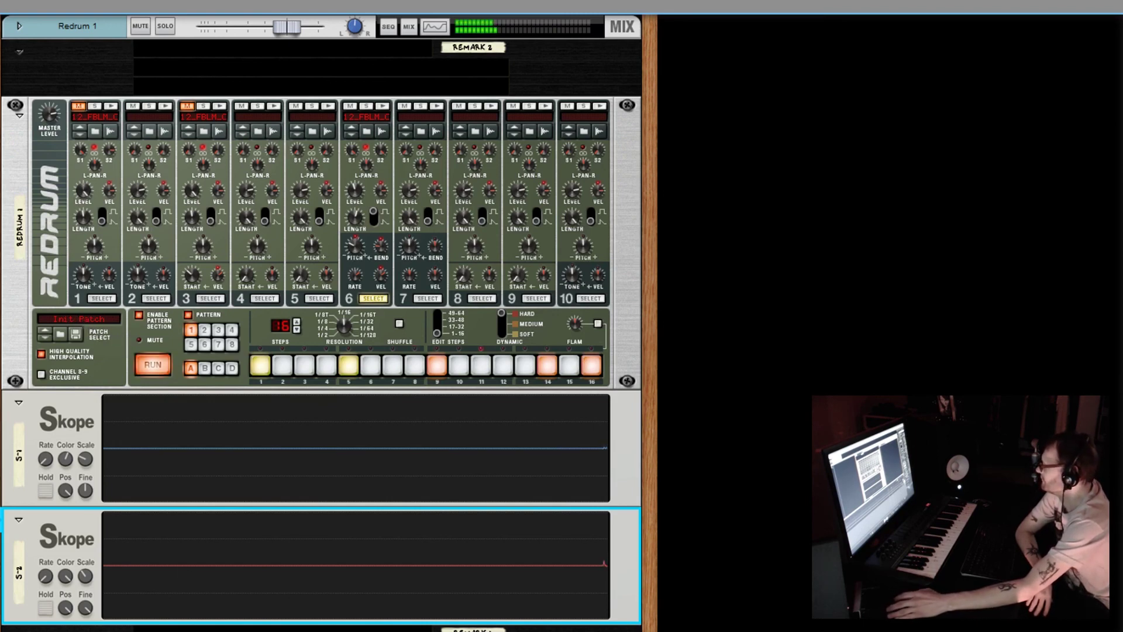